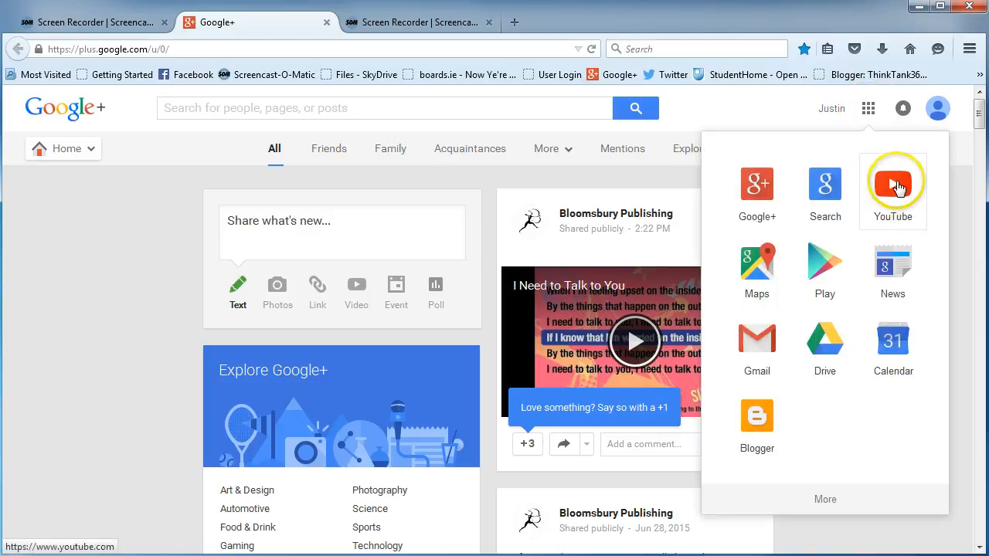
# Step: Switch to YouTube, go to the video upload page and upload the "Sample Video To Upload" file with Public visibility
pyautogui.click(896, 184)
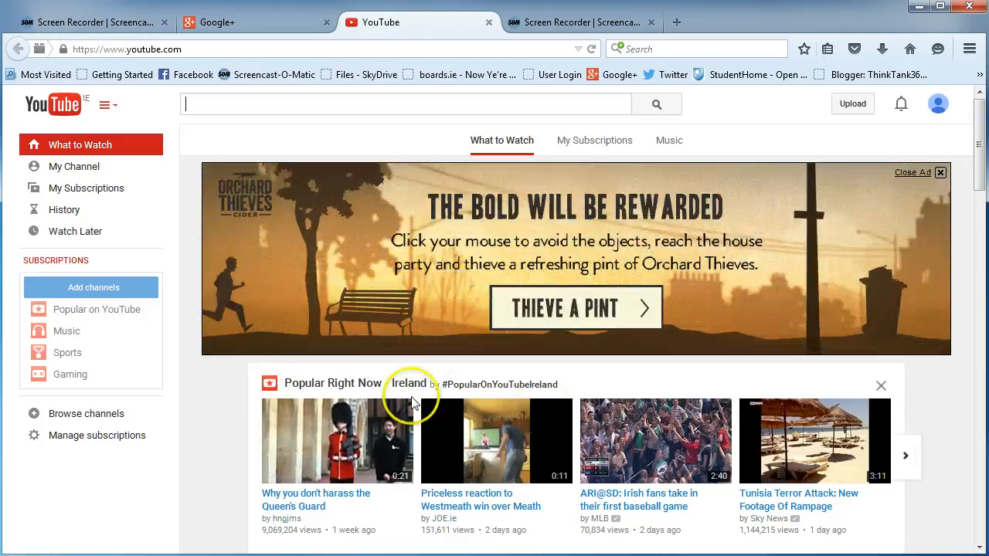
pyautogui.scroll(-6, 494, 422)
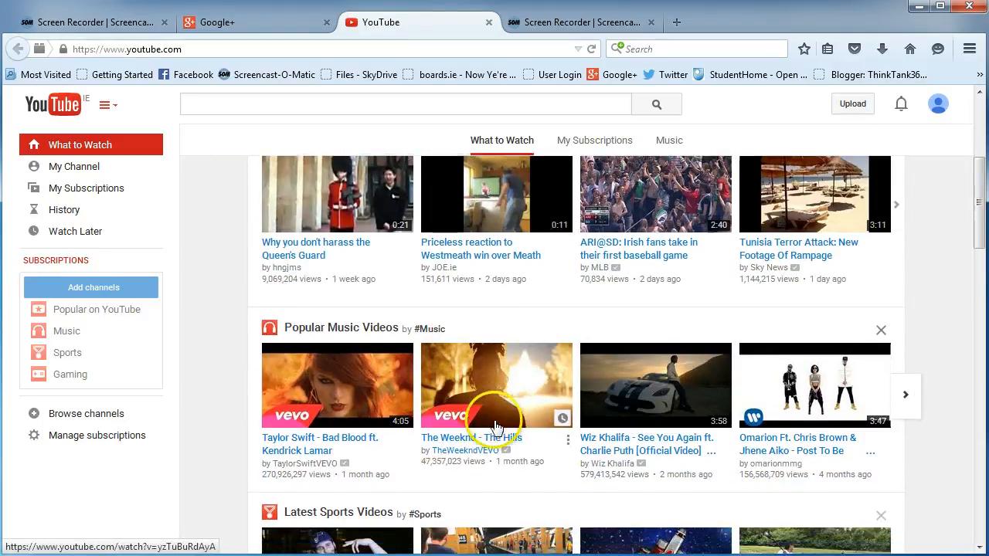
pyautogui.scroll(-4, 540, 444)
pyautogui.scroll(8, 349, 405)
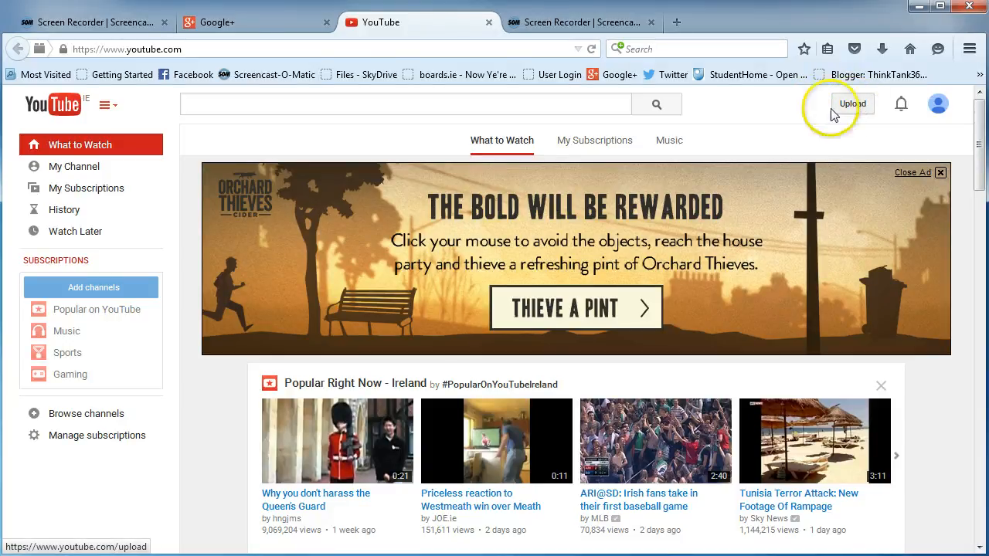
pyautogui.click(856, 111)
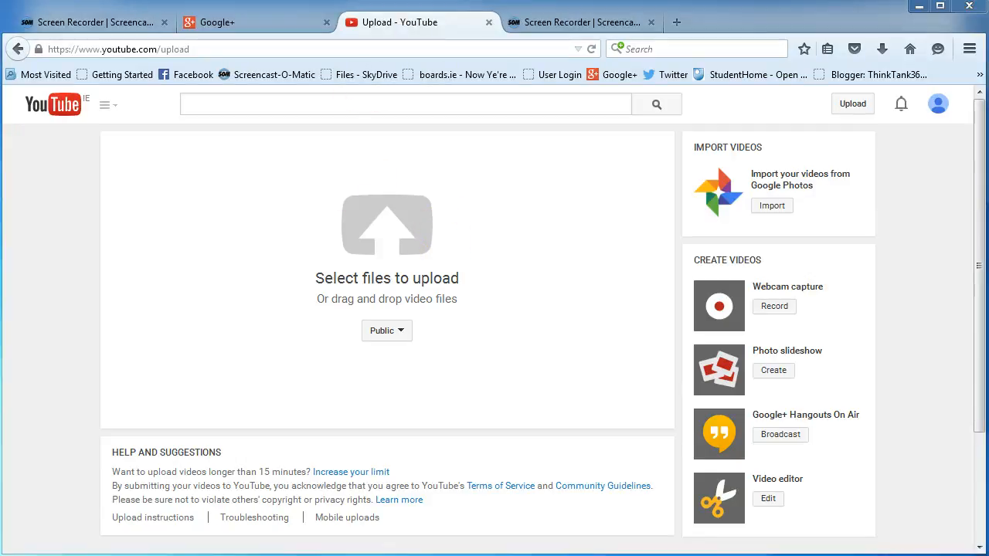
pyautogui.moveTo(435, 0); pyautogui.dragTo(471, 356)
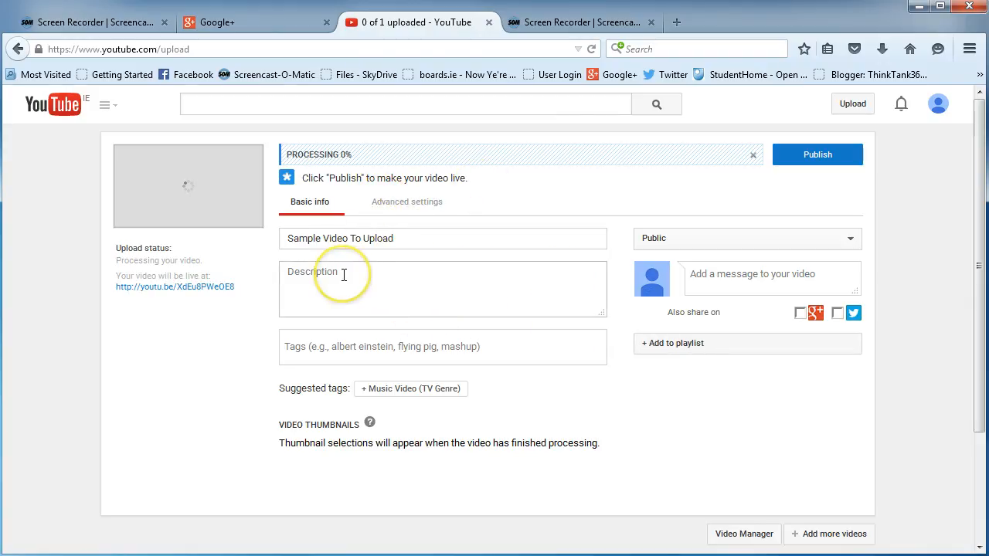
# Step: Enter the video description "This is just a basic video showing you the Rudai23 site." with its spelling corrected
pyautogui.click(300, 236)
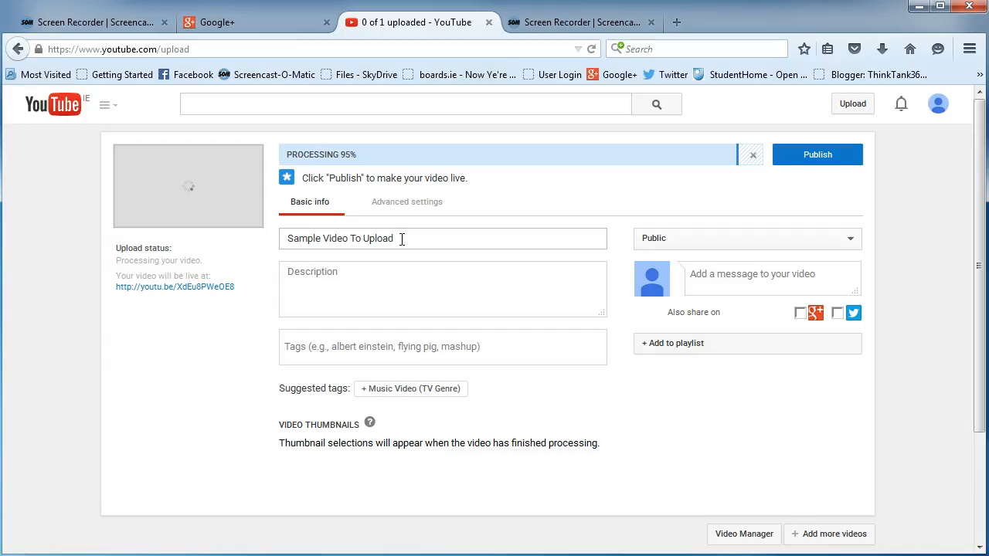
pyautogui.click(338, 271)
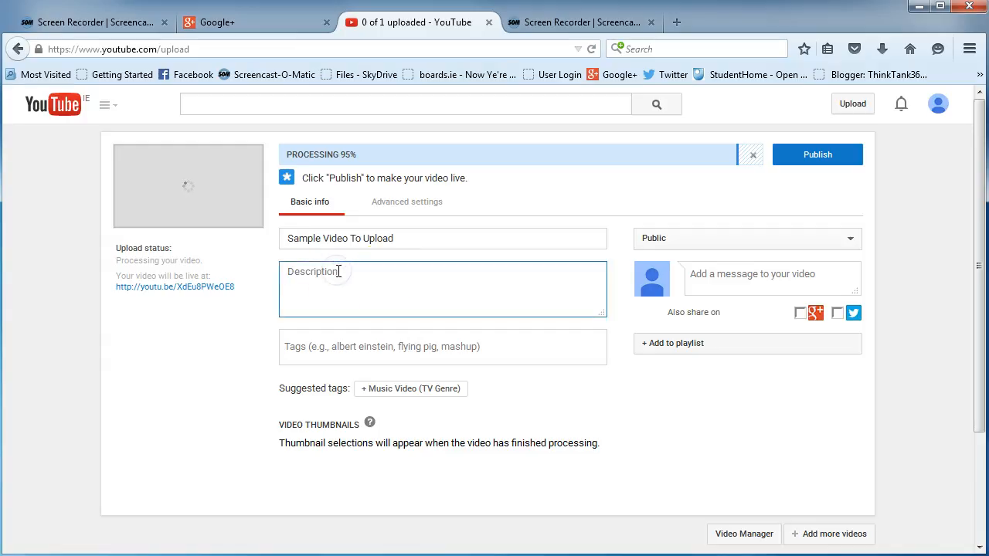
pyautogui.write('This is')
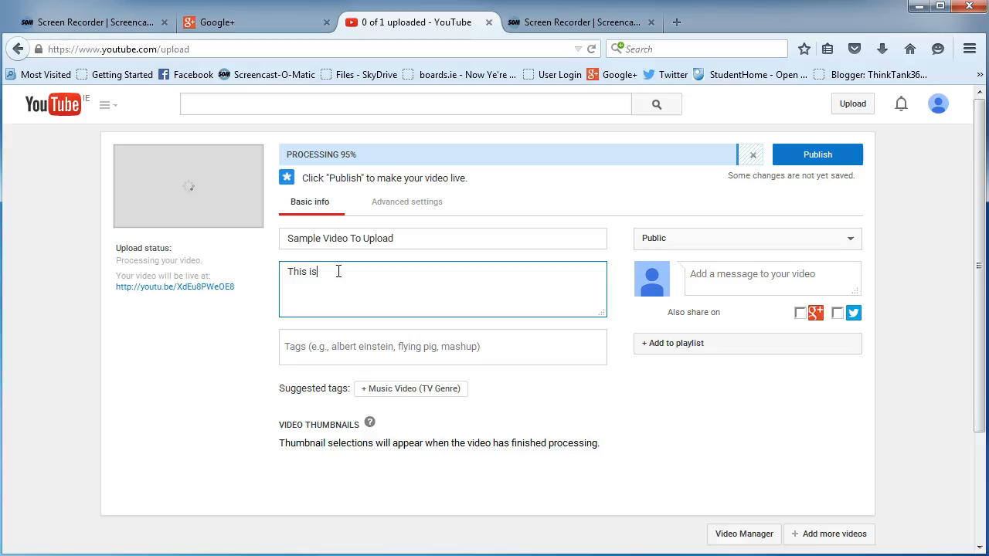
pyautogui.write(' just')
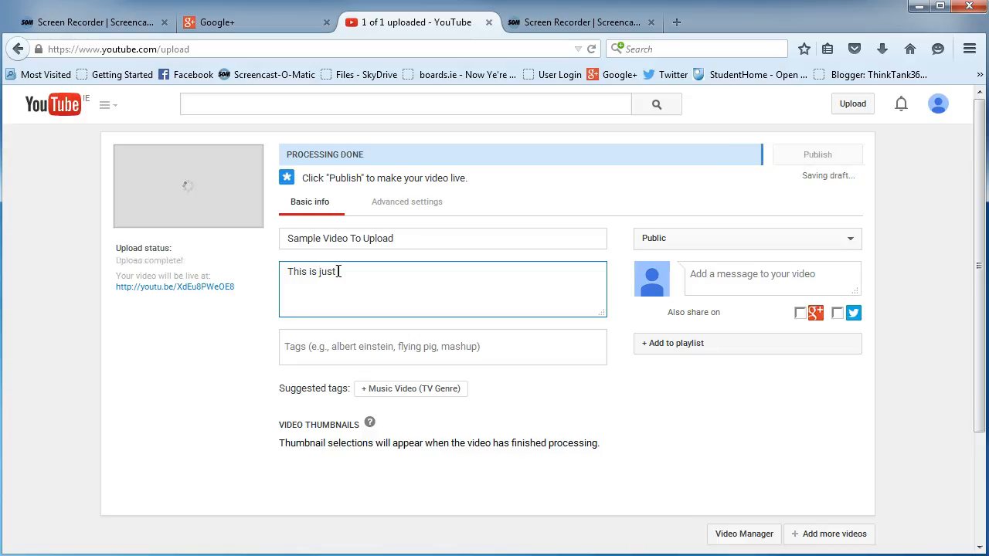
pyautogui.write(' a basic ')
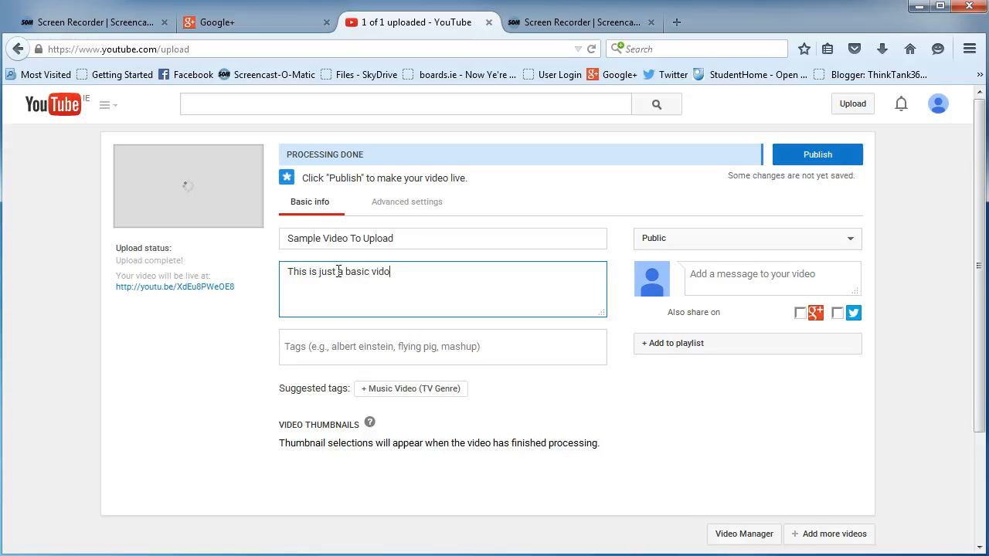
pyautogui.write('video showing yuo teh Ru')
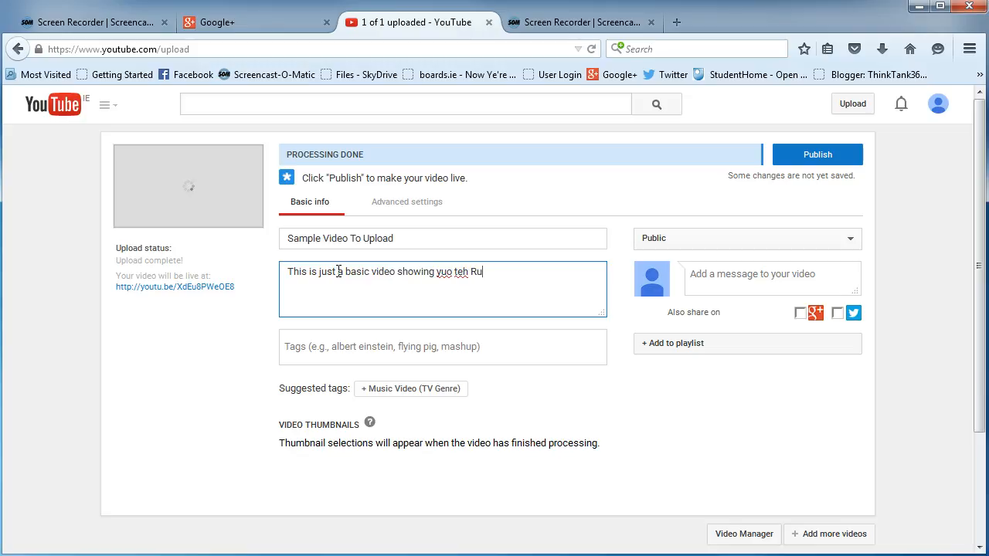
pyautogui.write('dai23 site.')
pyautogui.click(444, 272)
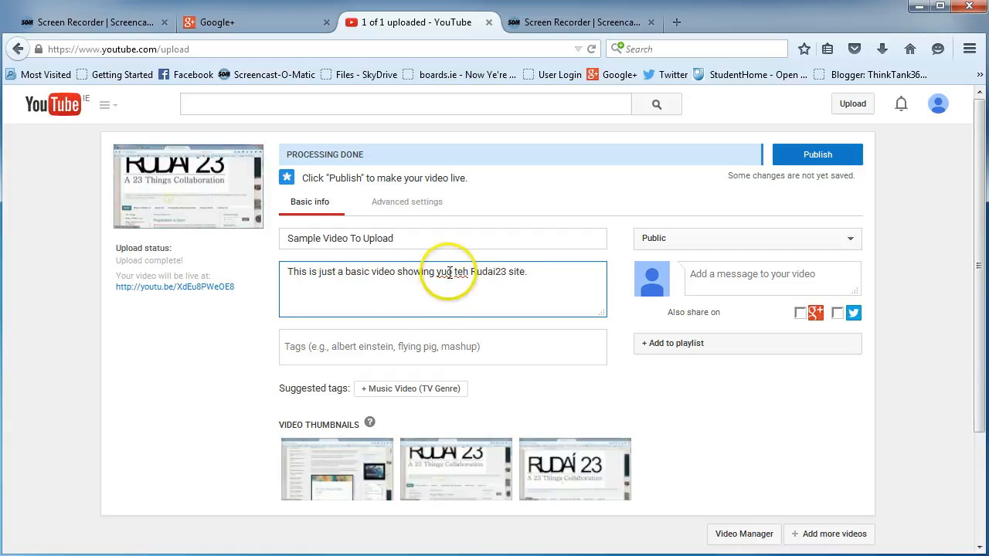
pyautogui.press('BackSpace')
pyautogui.write('u')
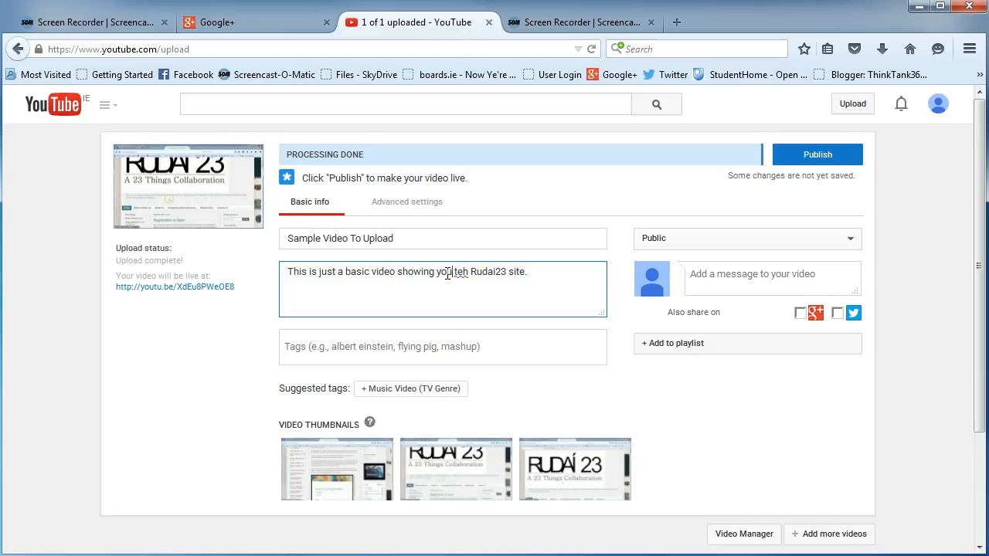
pyautogui.click(463, 272)
pyautogui.press('BackSpace')
pyautogui.write('e')
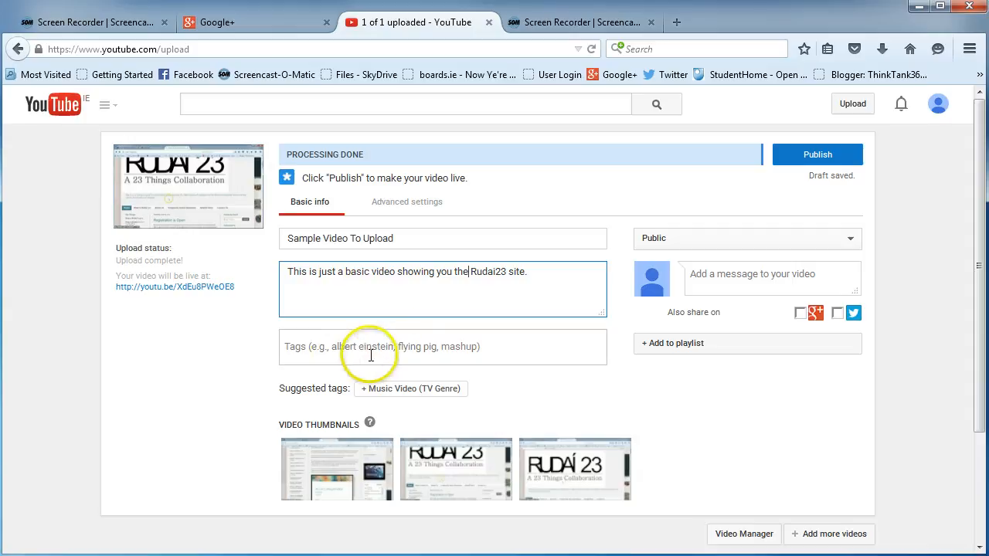
# Step: Add the suggested tag "Blogger (Website)" and the custom tag "demonstration" to the video
pyautogui.click(295, 348)
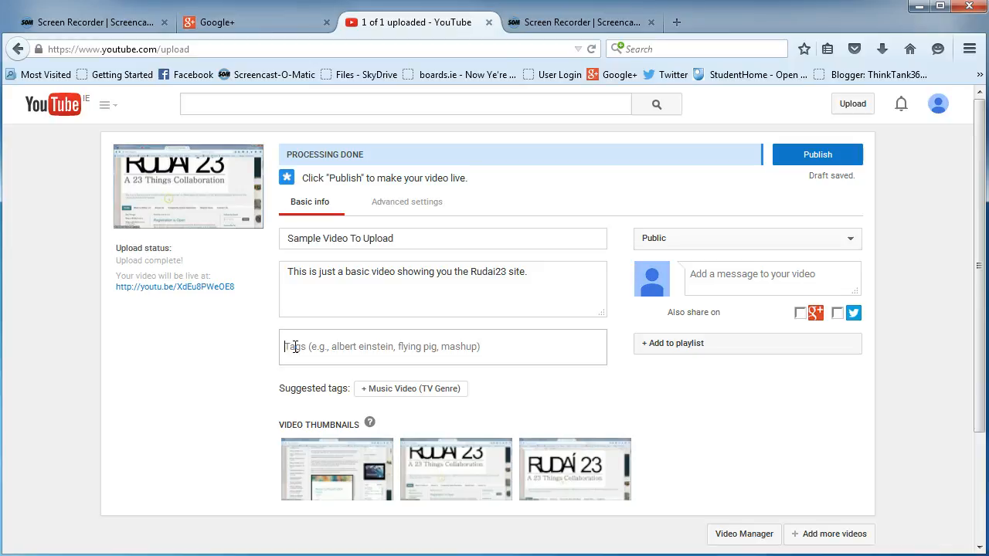
pyautogui.click(295, 346)
pyautogui.click(294, 347)
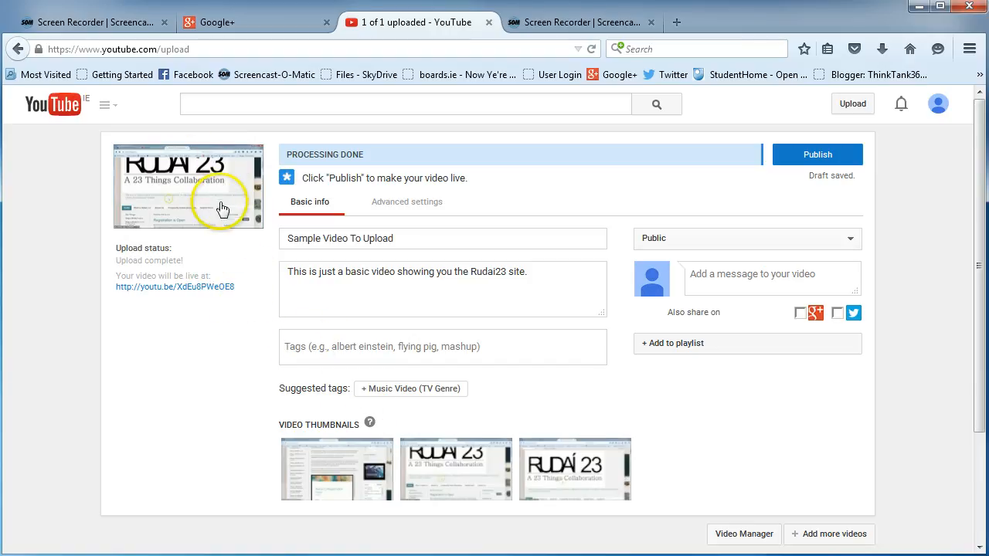
pyautogui.click(298, 352)
pyautogui.write('blog')
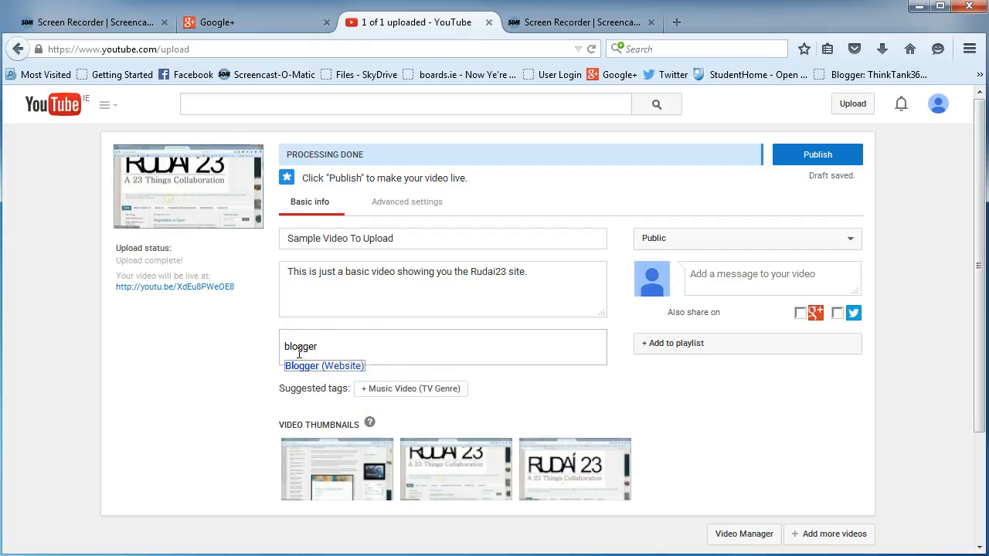
pyautogui.write('ger')
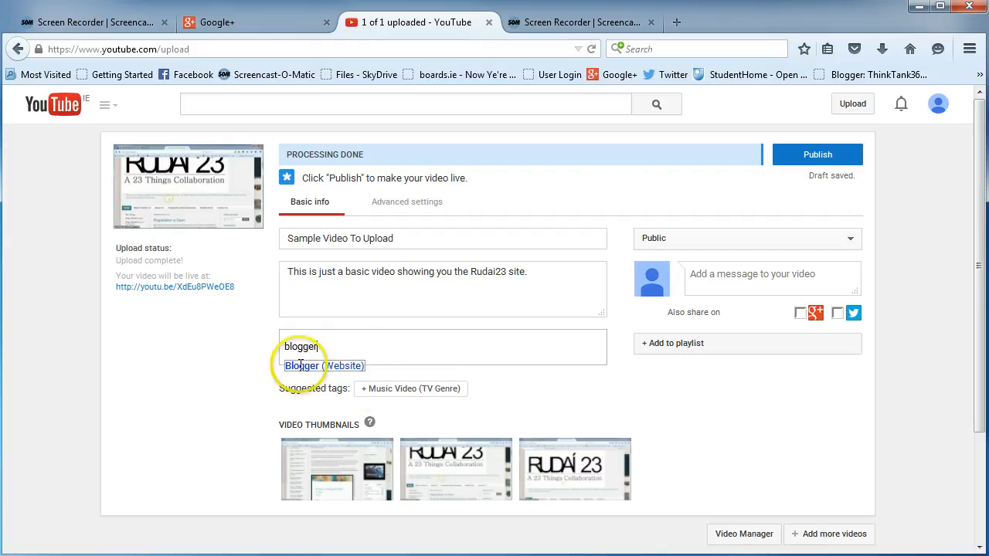
pyautogui.click(300, 365)
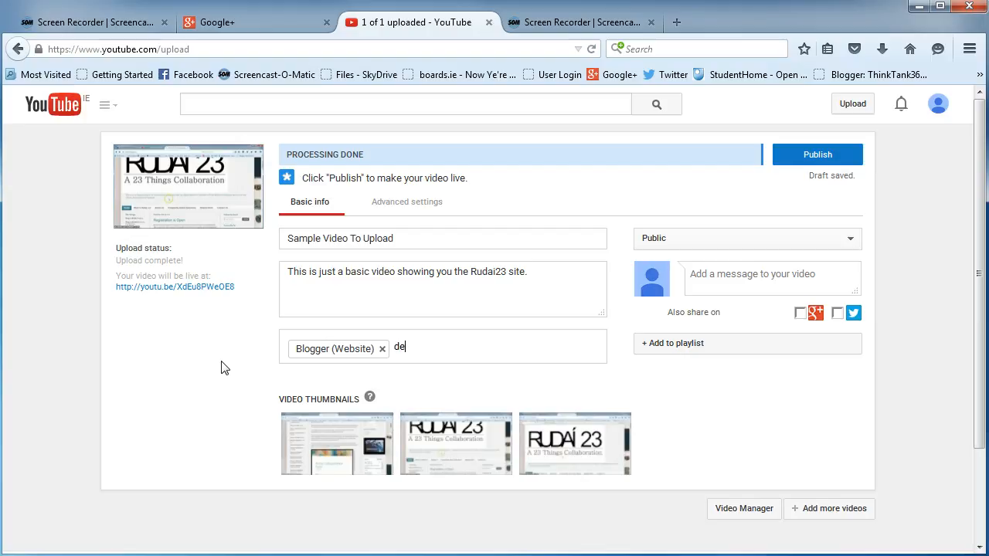
pyautogui.write('demonstratio')
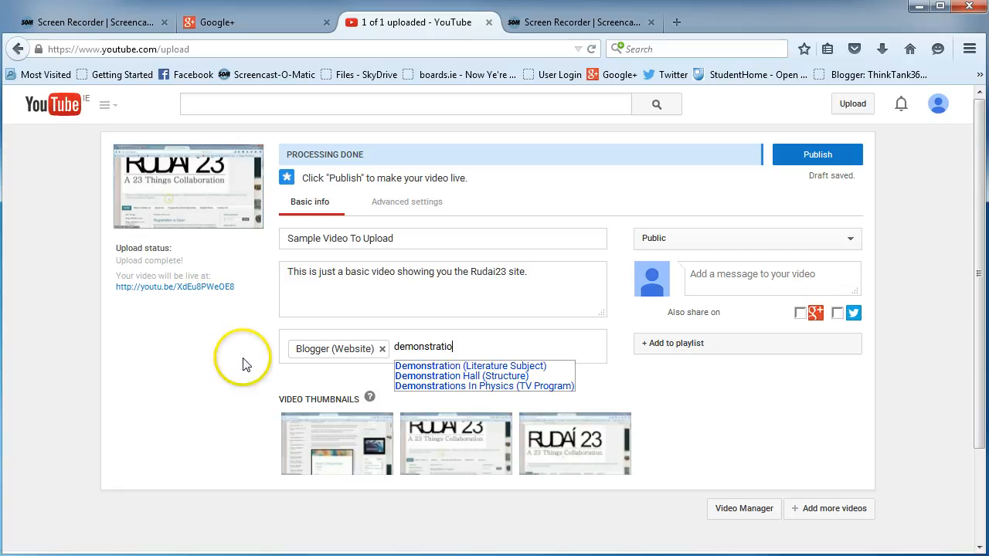
pyautogui.write('n')
pyautogui.press('Return')
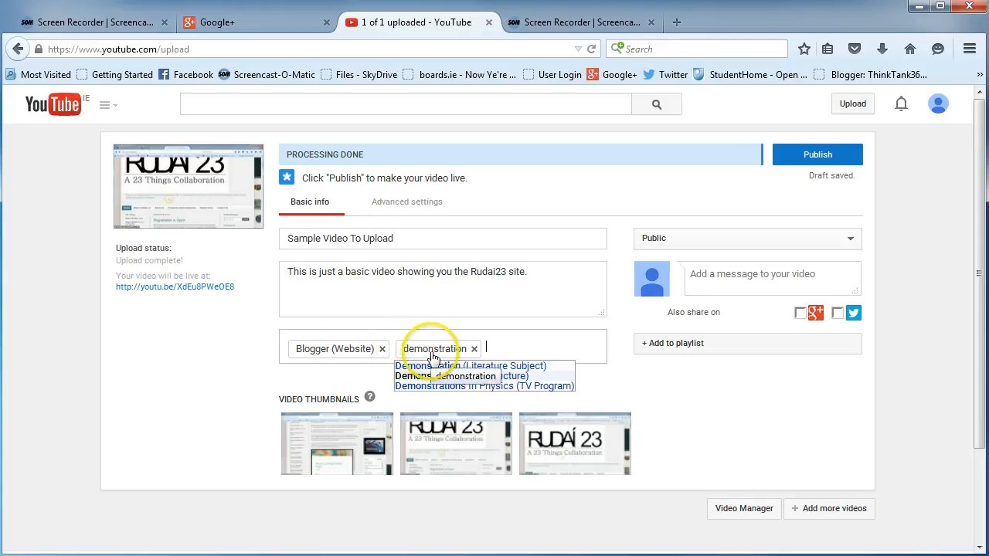
pyautogui.click(260, 380)
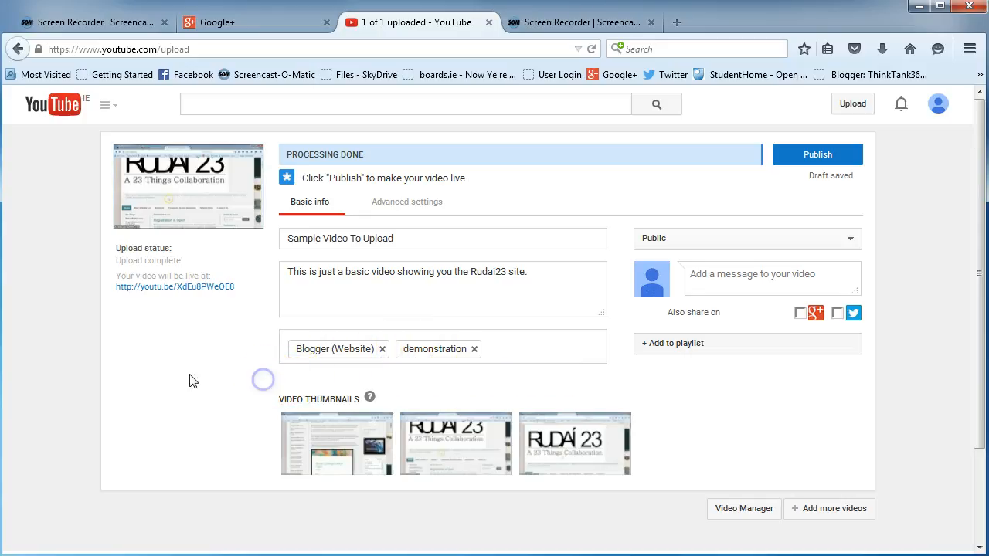
# Step: Set the third suggested image, with the full RUDAÍ 23 heading, as the video's thumbnail
pyautogui.scroll(-2, 234, 414)
pyautogui.scroll(3, 214, 388)
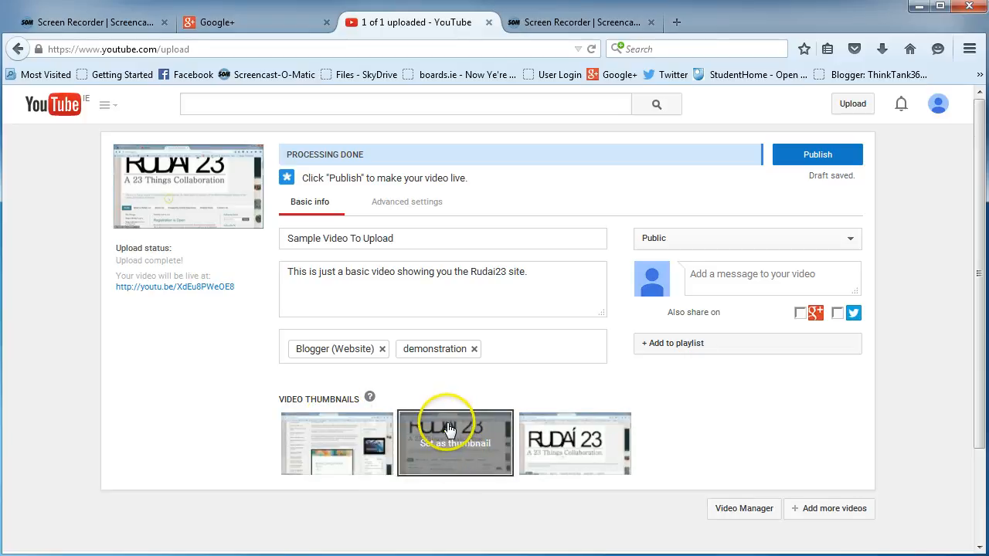
pyautogui.click(571, 445)
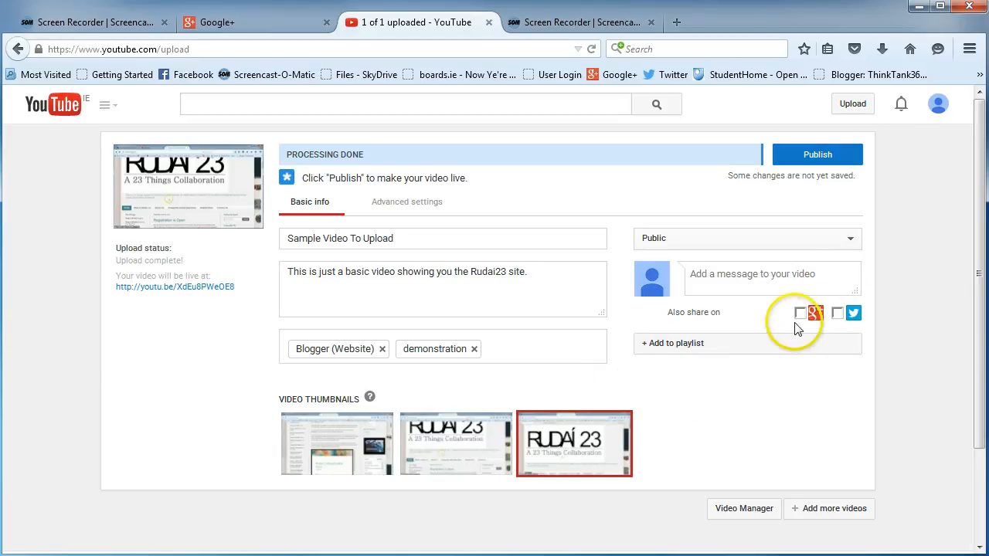
pyautogui.scroll(-3, 757, 363)
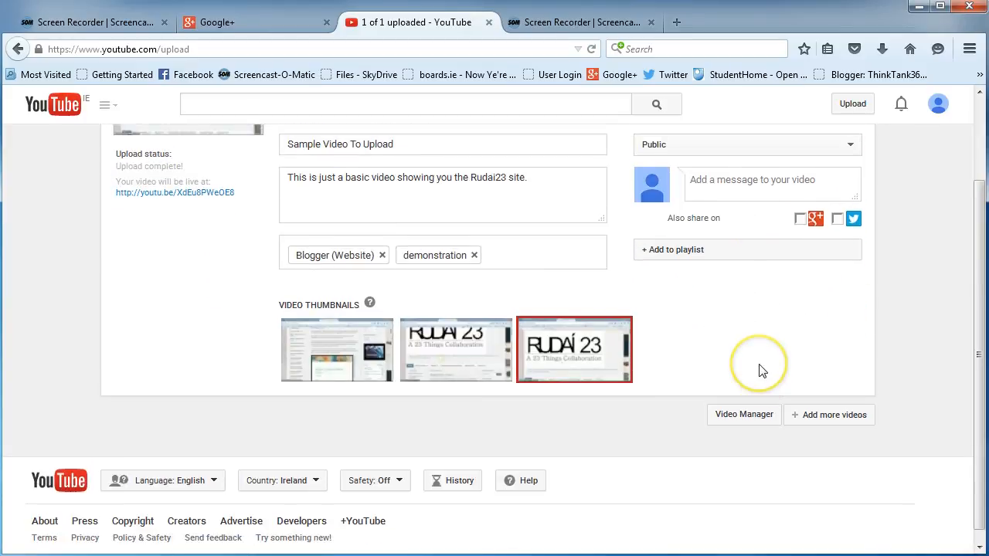
pyautogui.scroll(3, 757, 370)
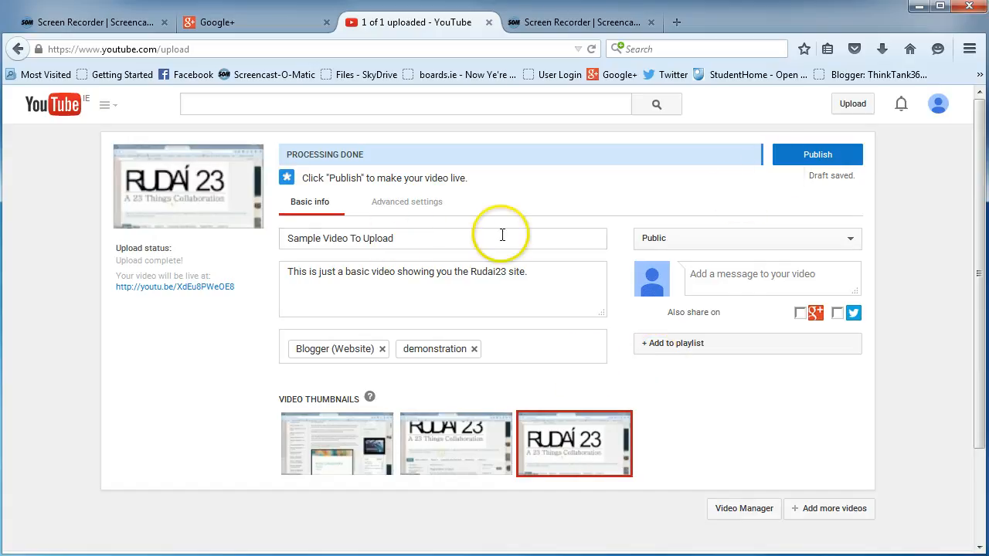
# Step: Review the advanced settings for comments, license, distribution, category and statistics, and return to the basic info
pyautogui.click(408, 205)
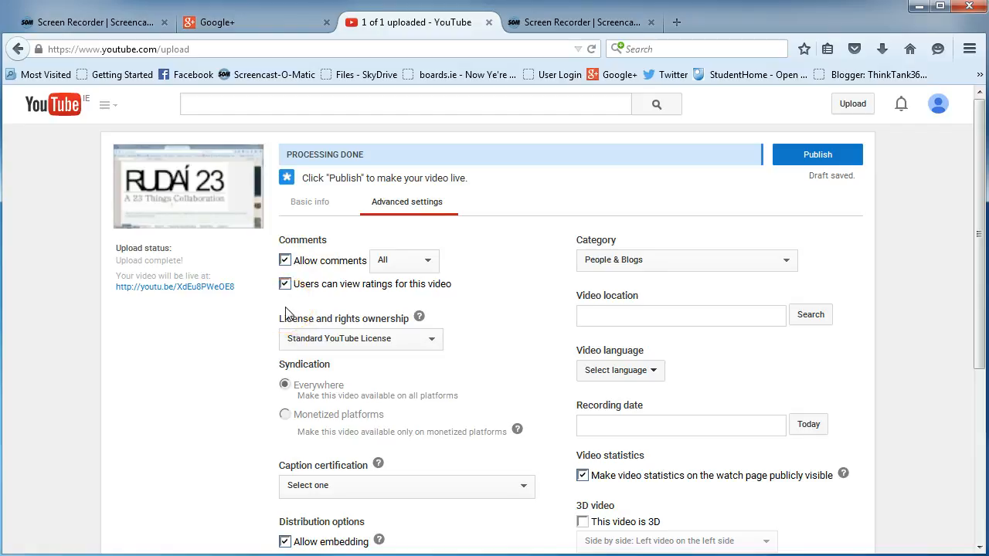
pyautogui.scroll(-3, 224, 392)
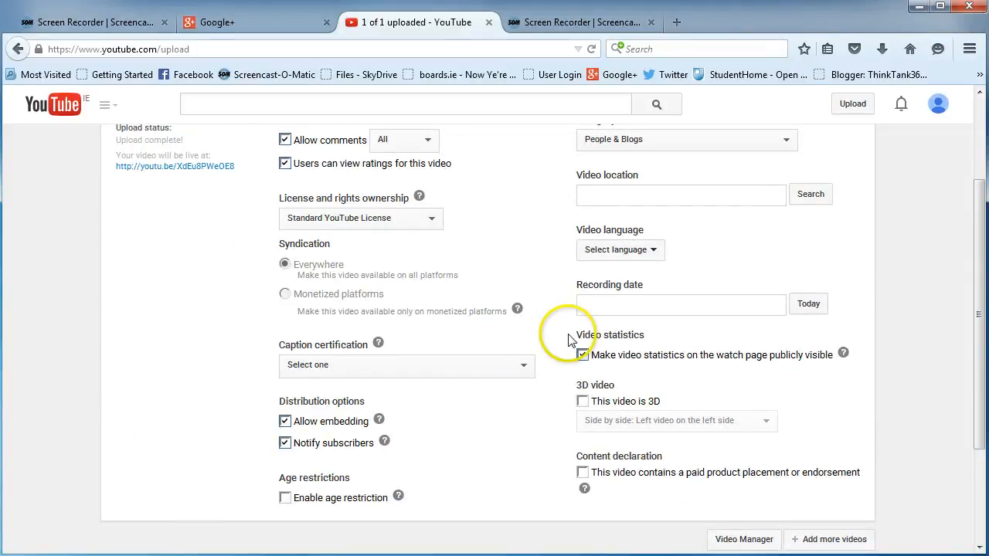
pyautogui.scroll(3, 589, 232)
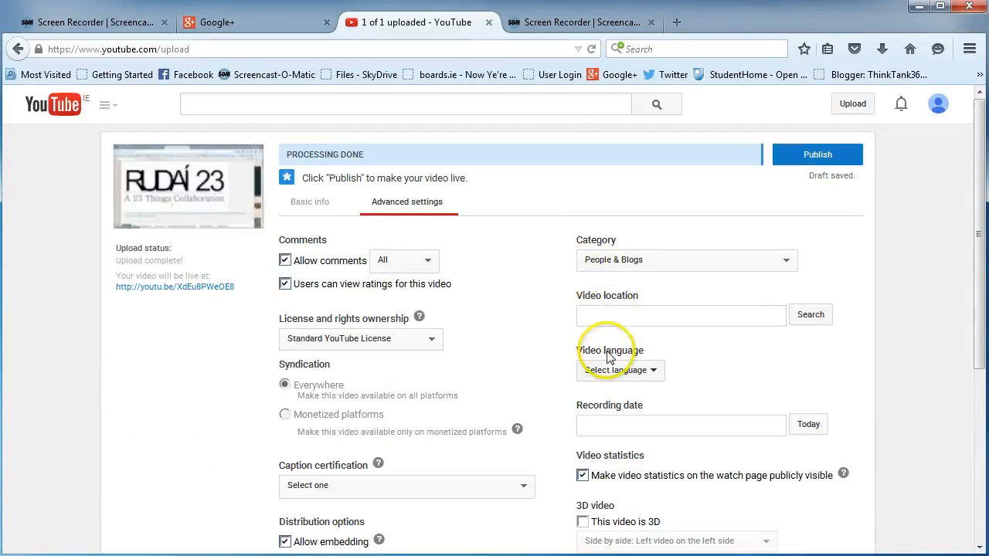
pyautogui.scroll(-3, 591, 463)
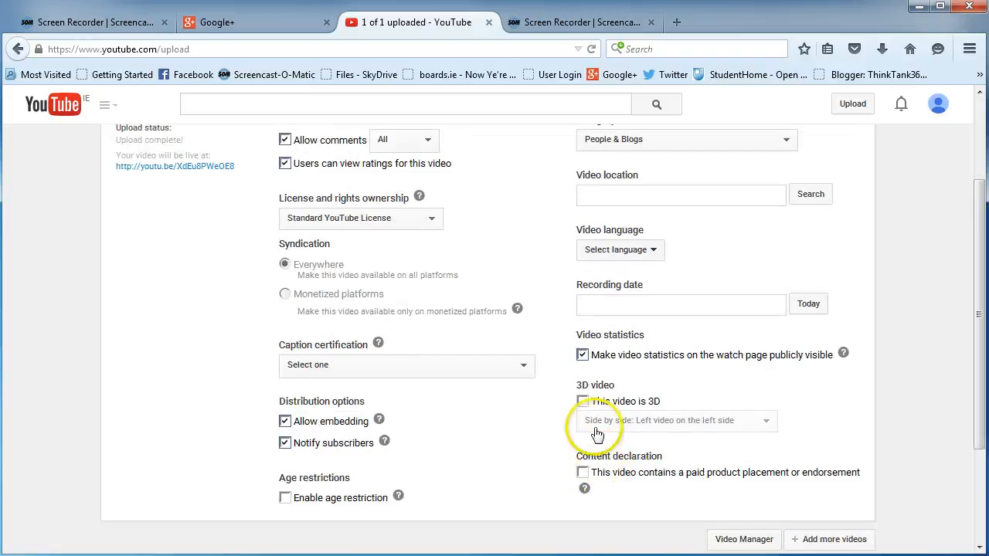
pyautogui.scroll(3, 490, 454)
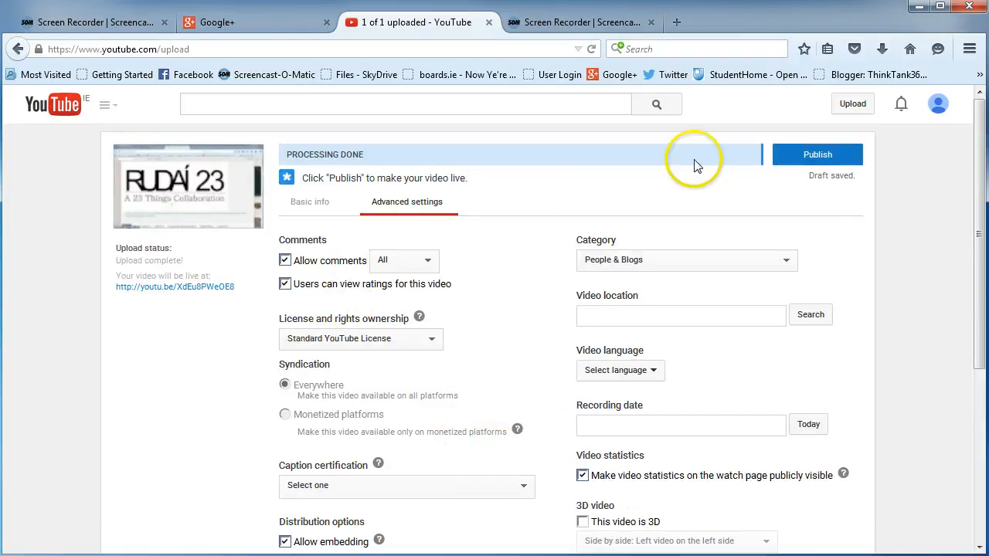
pyautogui.click(297, 199)
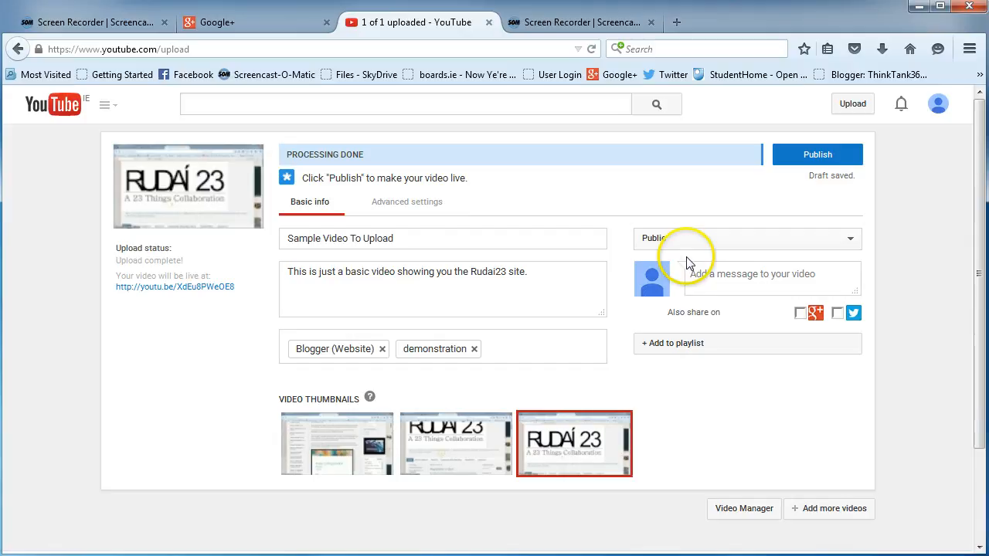
# Step: Publish the video and copy its share link
pyautogui.click(815, 156)
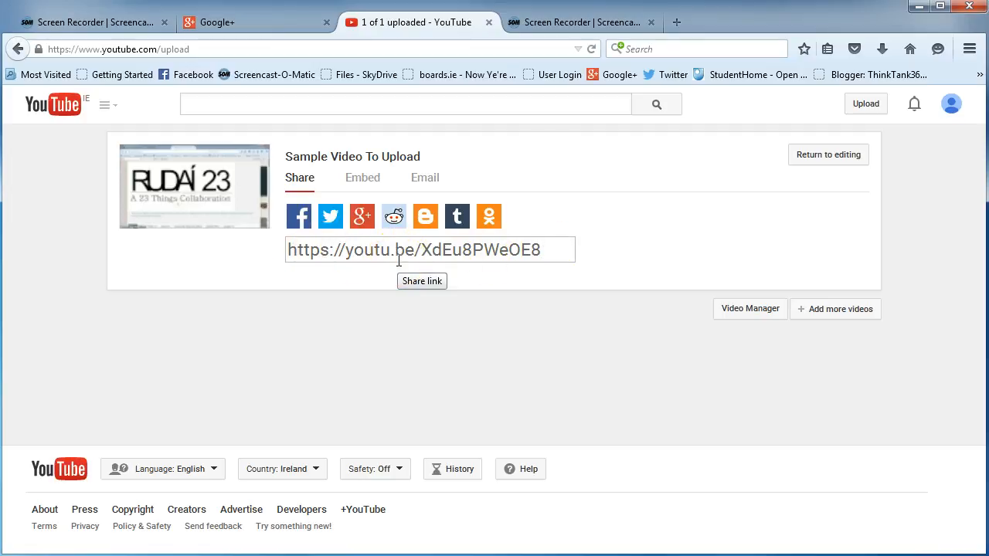
pyautogui.moveTo(541, 250); pyautogui.dragTo(283, 249)
pyautogui.rightClick(360, 253)
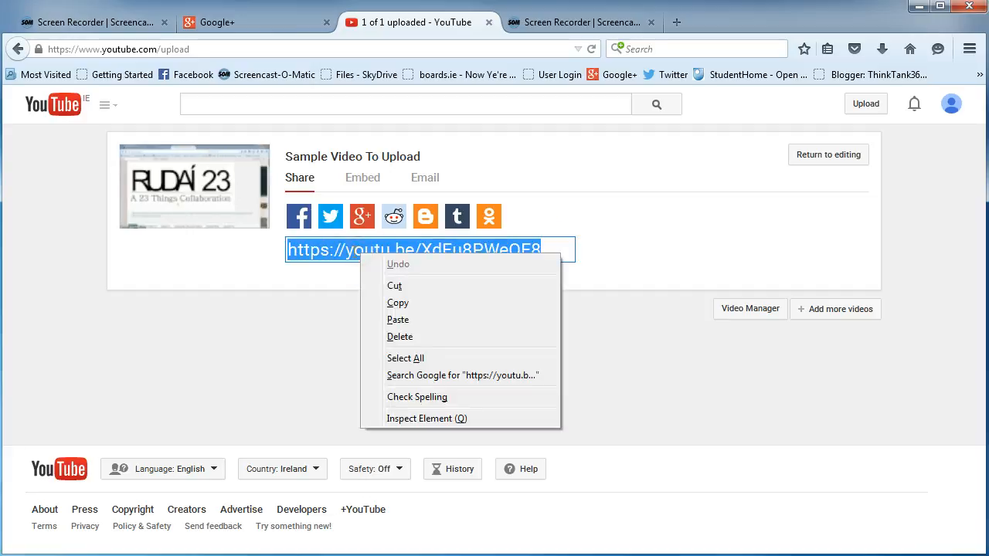
pyautogui.click(397, 303)
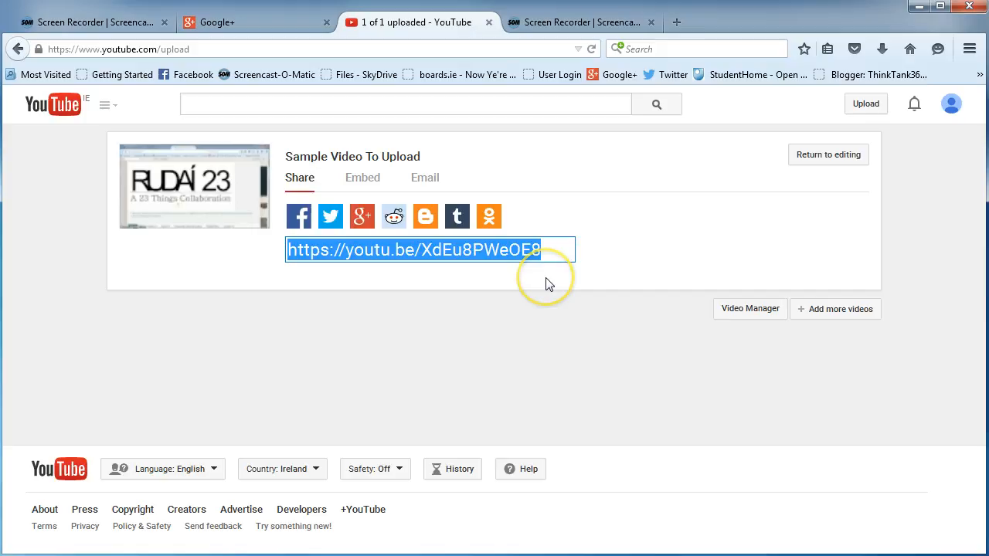
# Step: Open "Sample Video To Upload" for editing from the Video Manager and go to its subtitles and CC settings
pyautogui.click(753, 315)
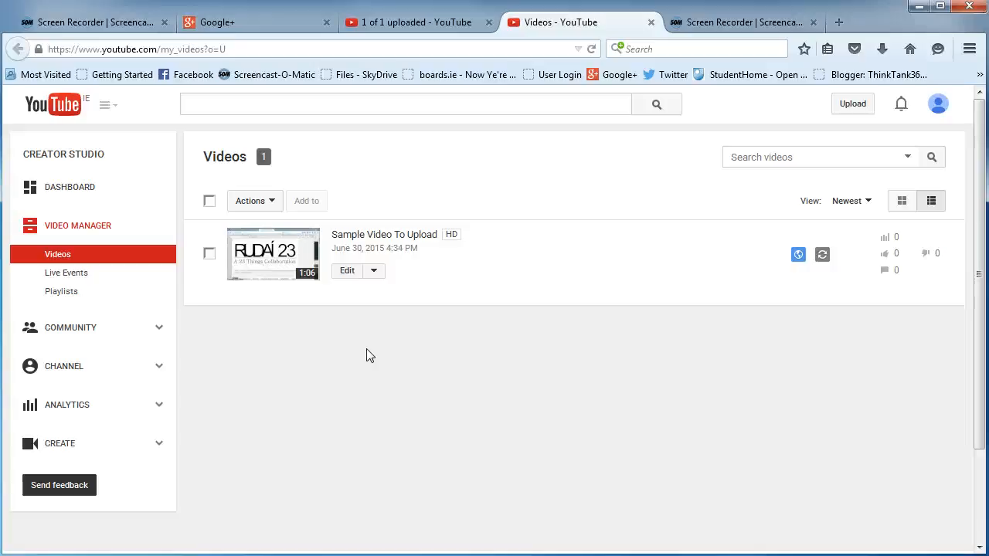
pyautogui.click(345, 308)
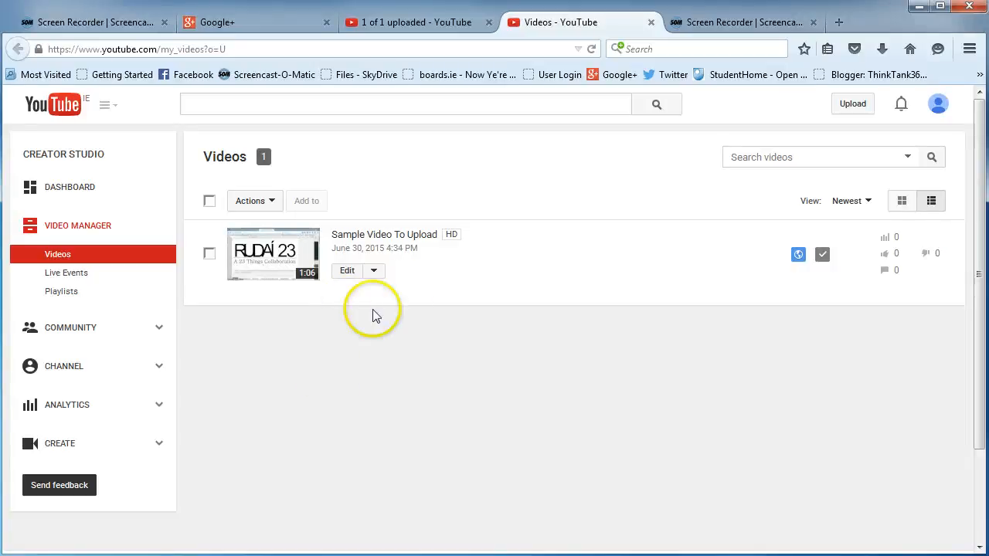
pyautogui.click(347, 275)
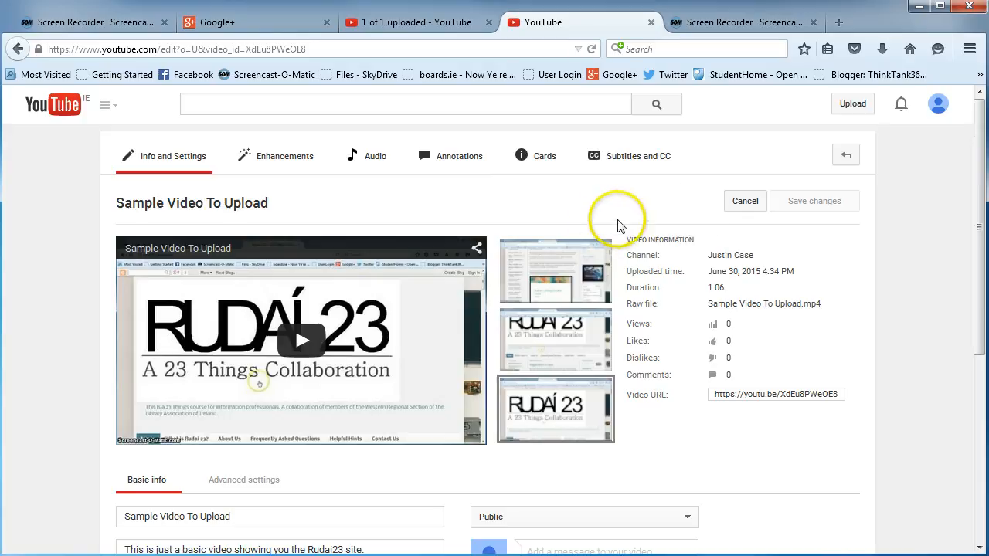
pyautogui.click(630, 160)
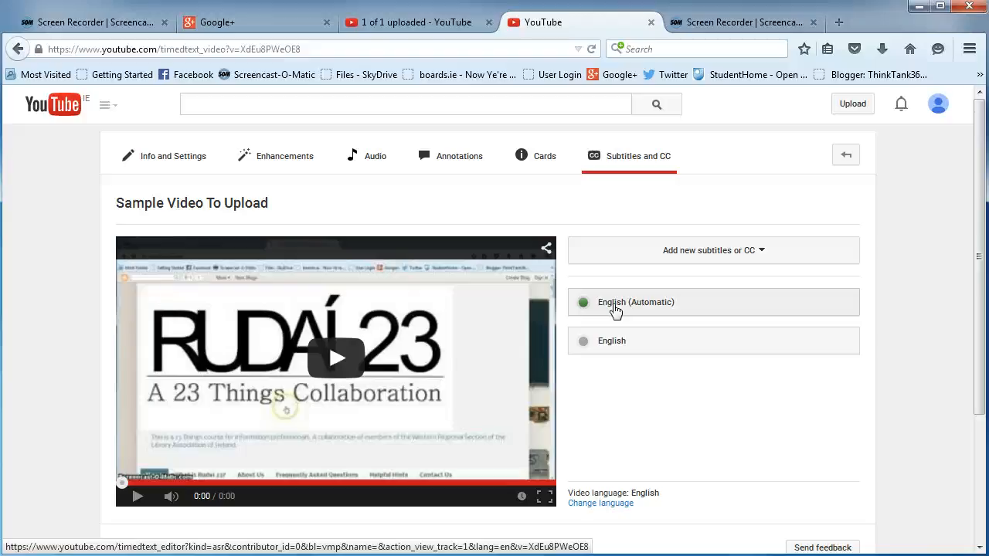
# Step: Open the automatic English subtitle track and read through its lines for transcription errors, checking the line at 0:07.1 in the video
pyautogui.click(614, 308)
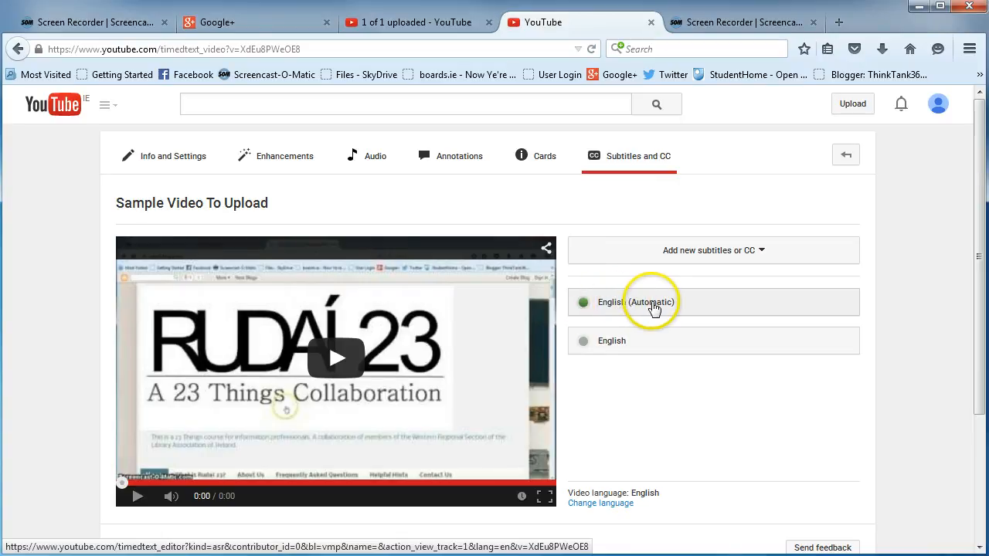
pyautogui.click(632, 306)
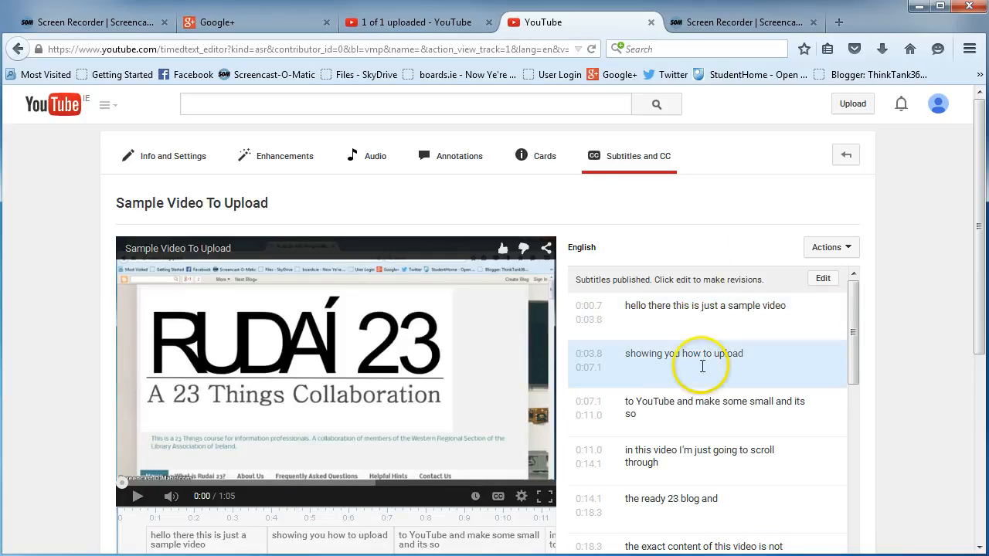
pyautogui.scroll(-1, 705, 460)
pyautogui.scroll(-2, 706, 461)
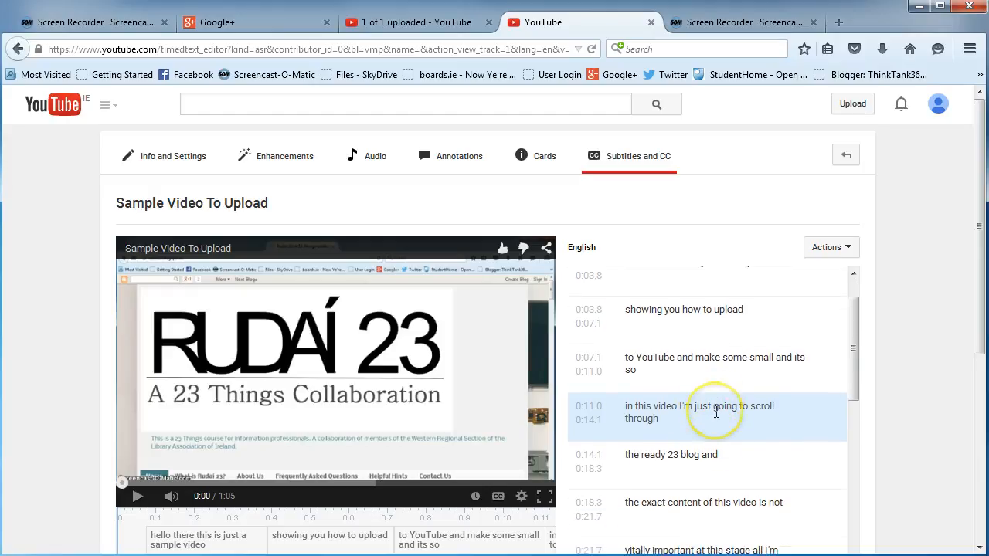
pyautogui.scroll(-5, 716, 412)
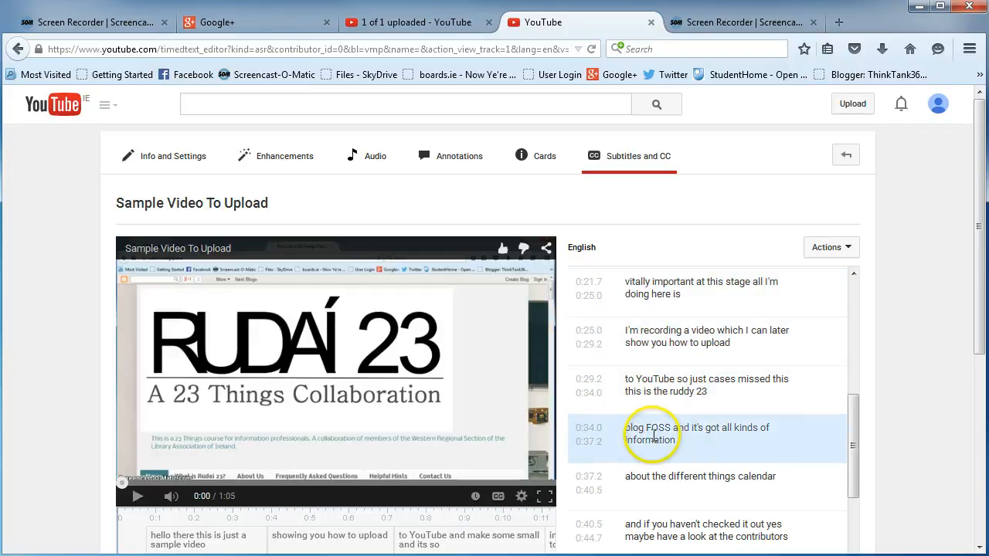
pyautogui.scroll(5, 697, 513)
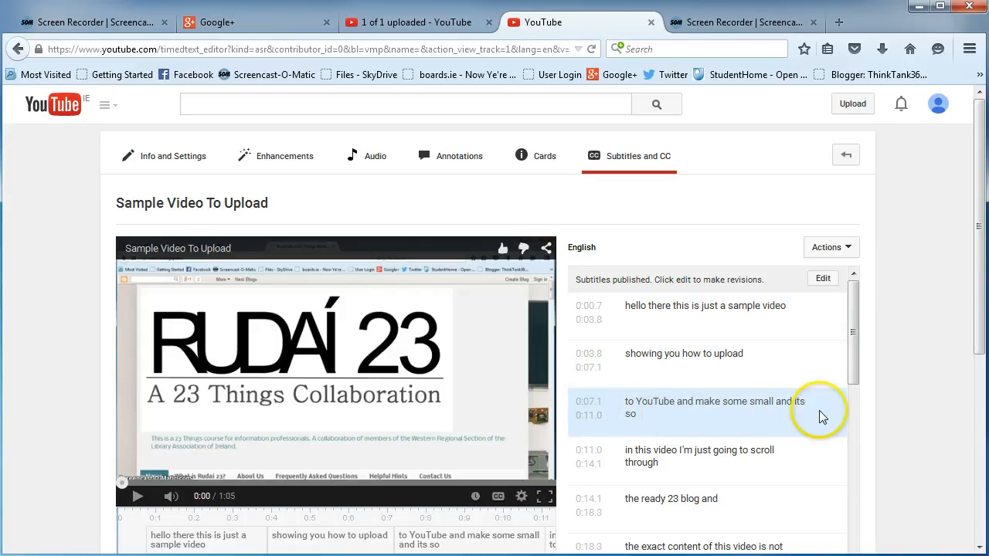
pyautogui.click(791, 407)
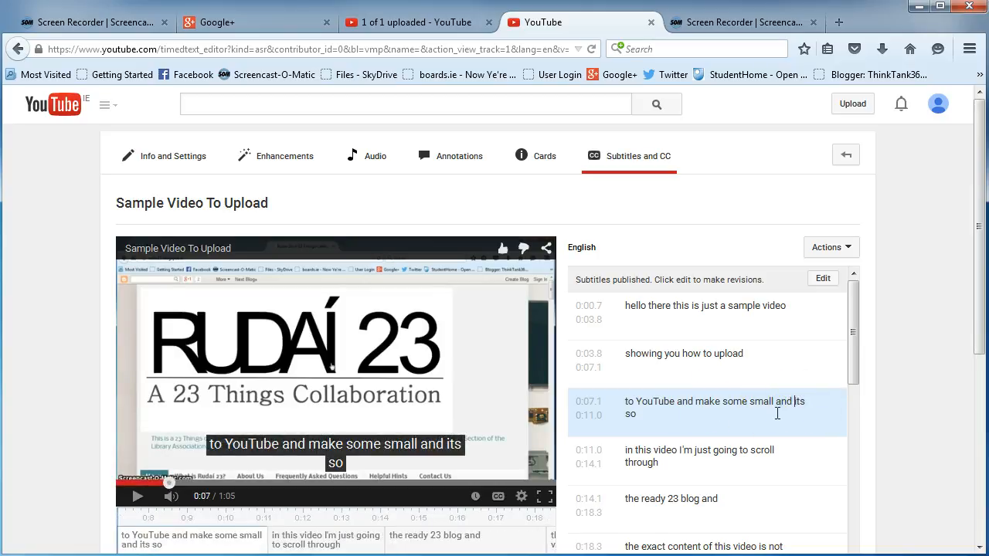
pyautogui.click(823, 279)
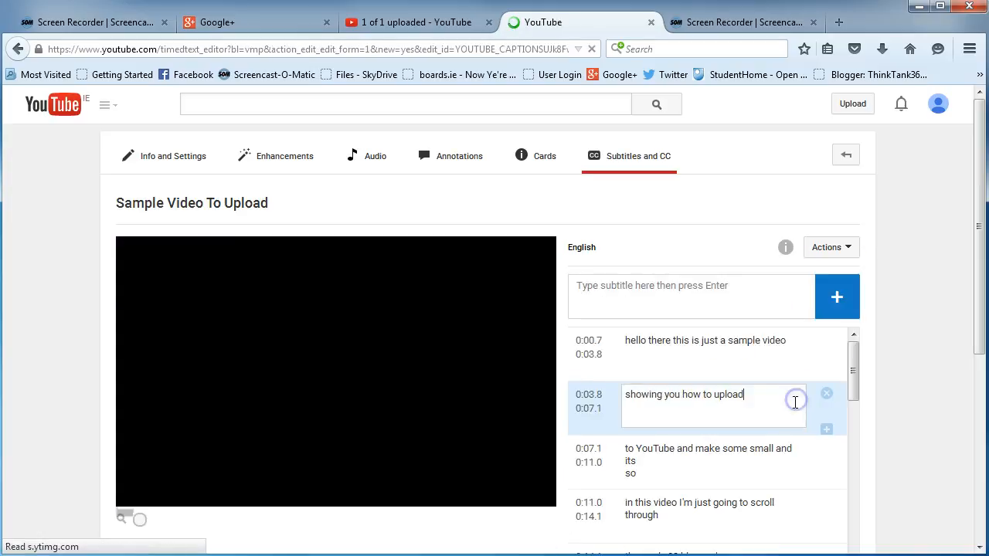
pyautogui.click(700, 467)
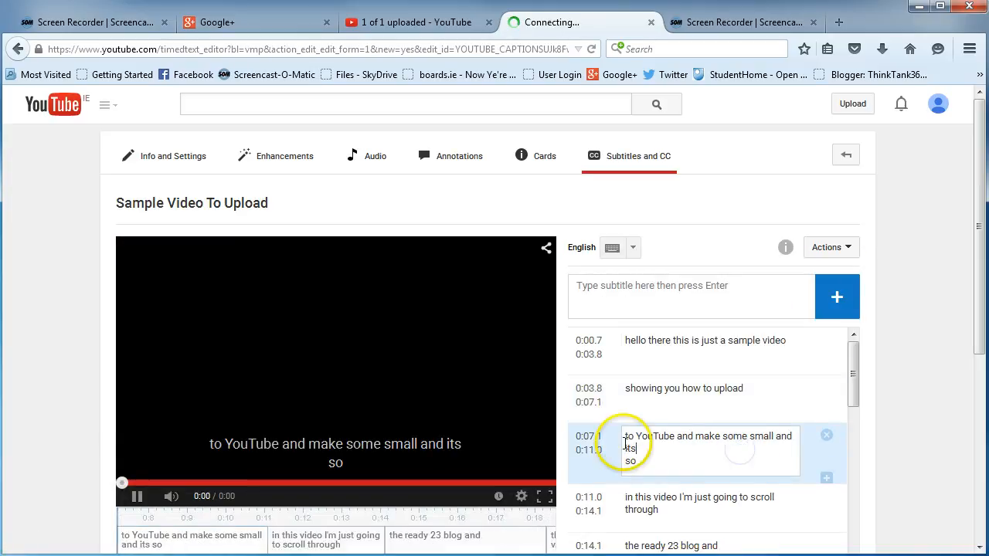
pyautogui.click(626, 446)
pyautogui.press('BackSpace')
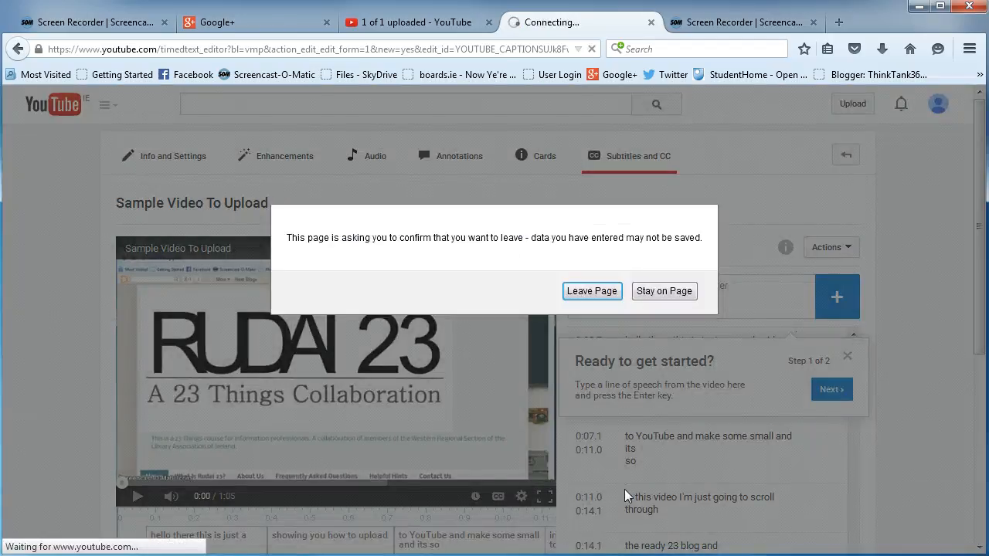
pyautogui.press('Return')
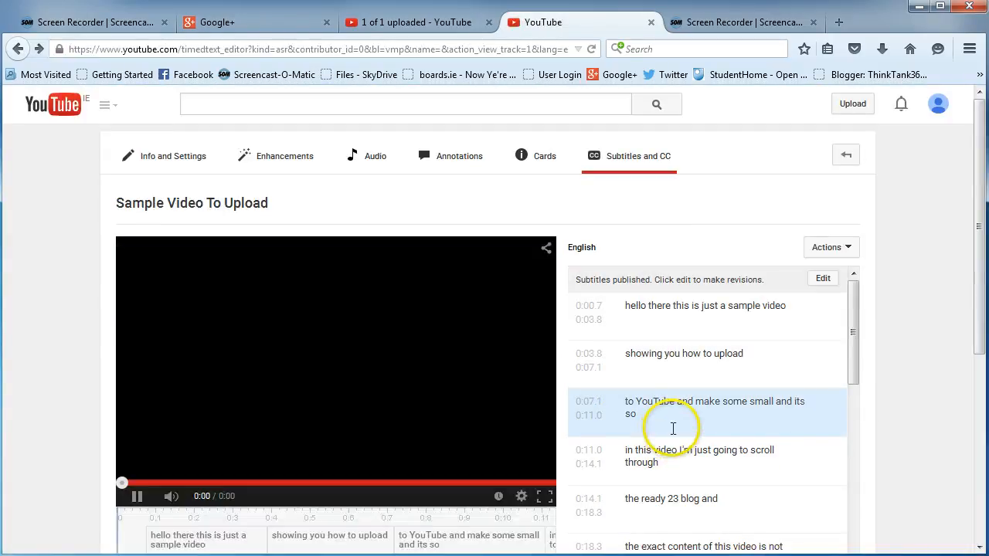
# Step: Make the English subtitle track editable and dismiss the getting-started tip
pyautogui.click(823, 280)
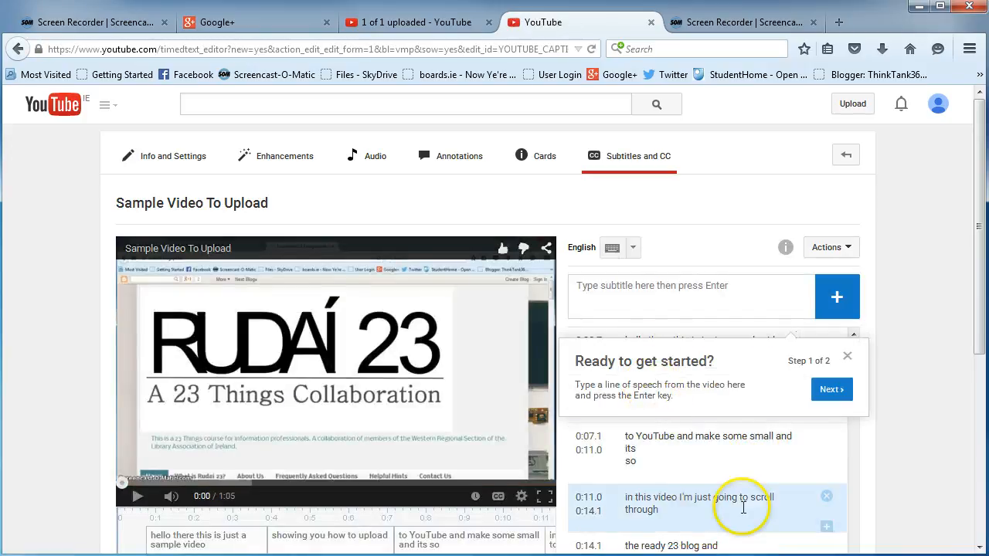
pyautogui.scroll(-1, 719, 464)
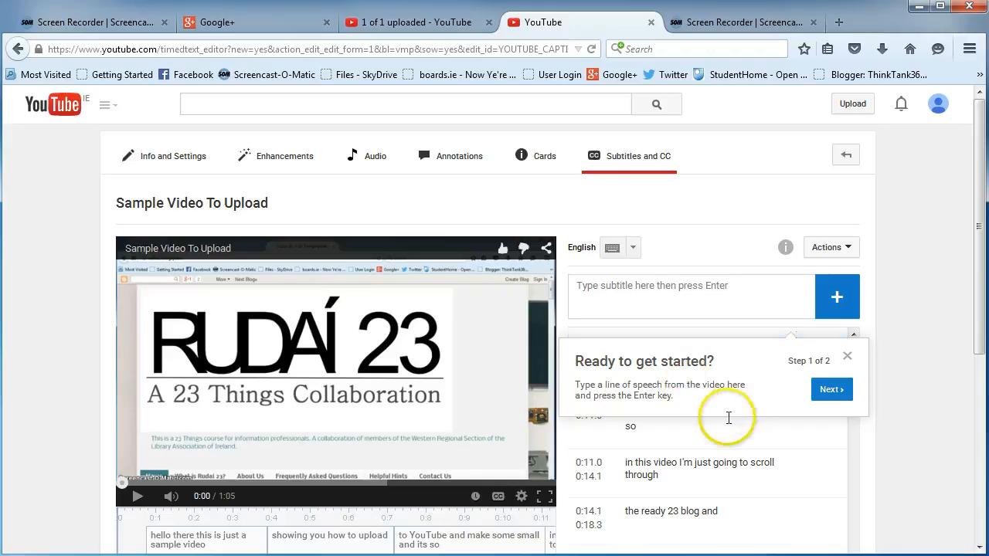
pyautogui.scroll(1, 803, 427)
pyautogui.click(847, 355)
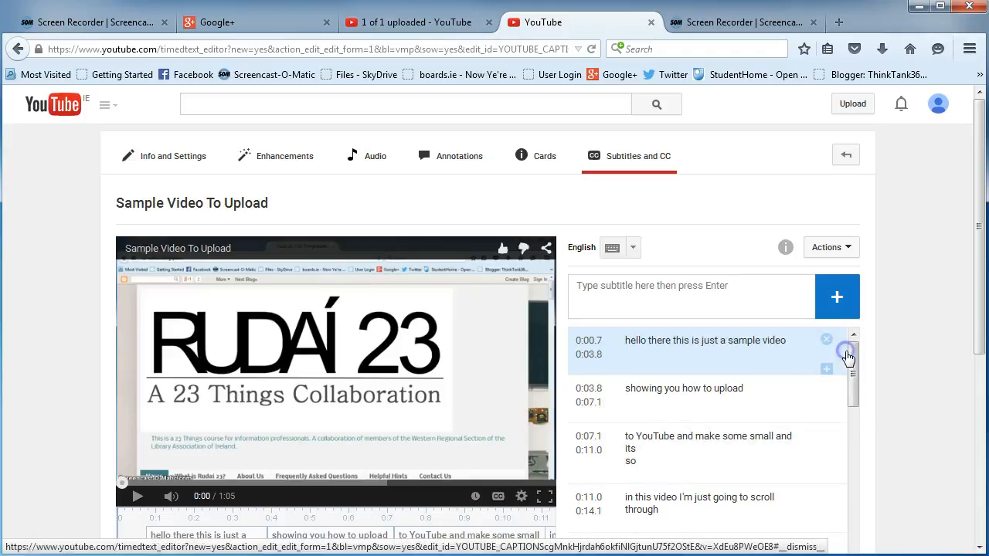
# Step: Correct the subtitle at 0:07.1 to read "to YouTube and make some small edits so"
pyautogui.click(728, 455)
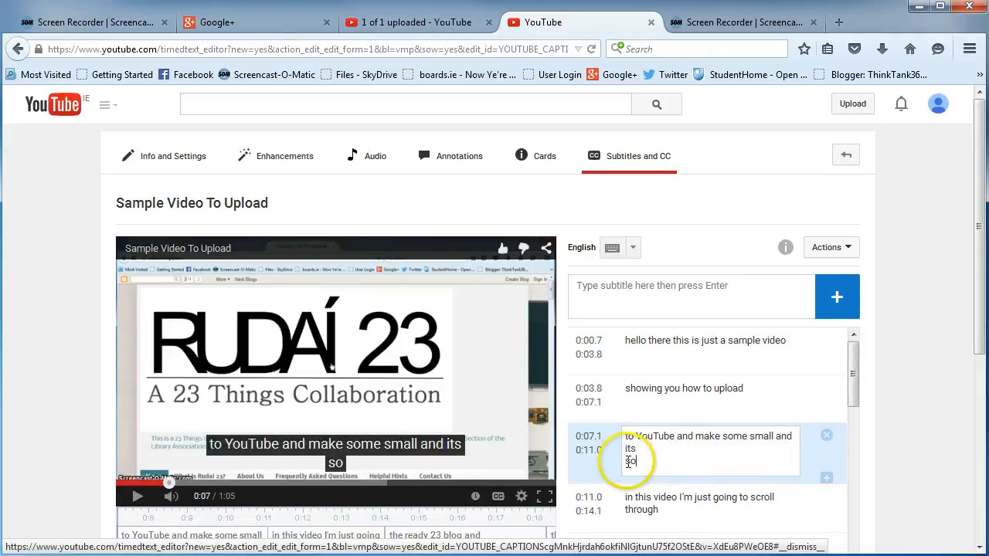
pyautogui.click(627, 448)
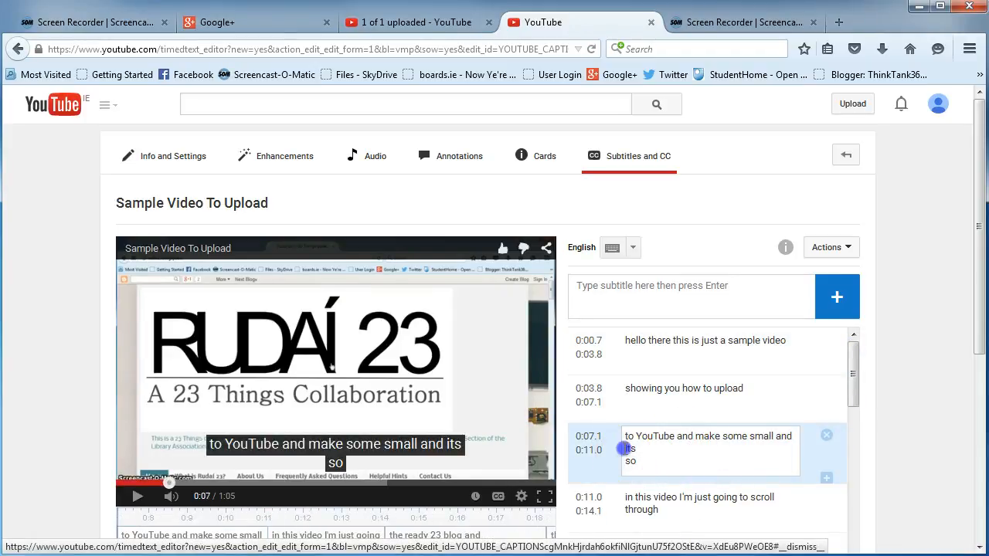
pyautogui.write('e')
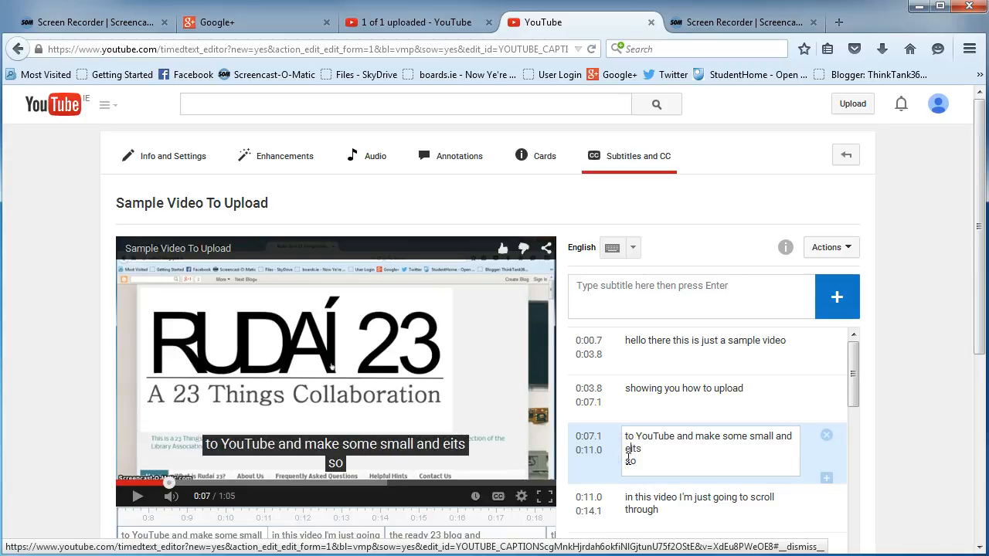
pyautogui.write('d')
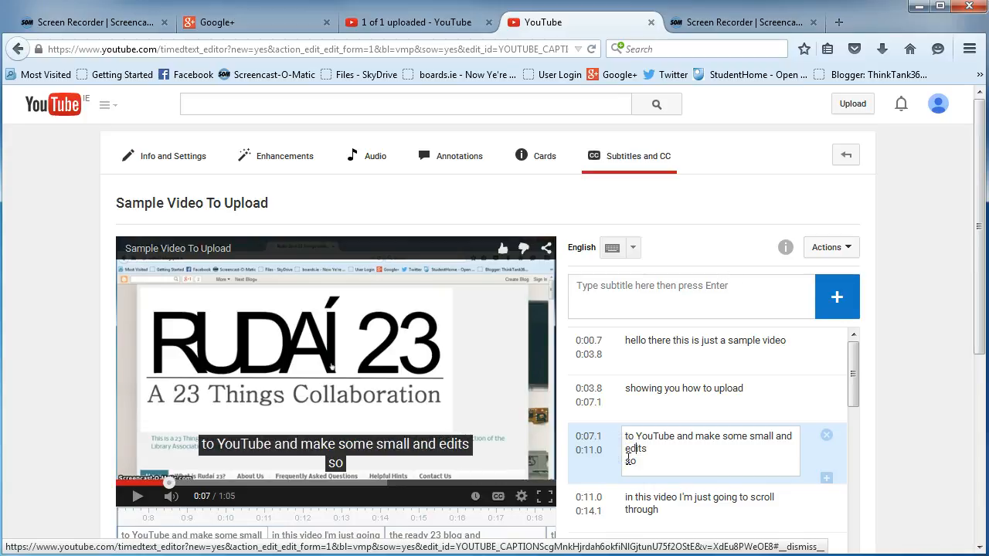
pyautogui.click(791, 435)
pyautogui.press('BackSpace')
pyautogui.press('BackSpace')
pyautogui.press('BackSpace')
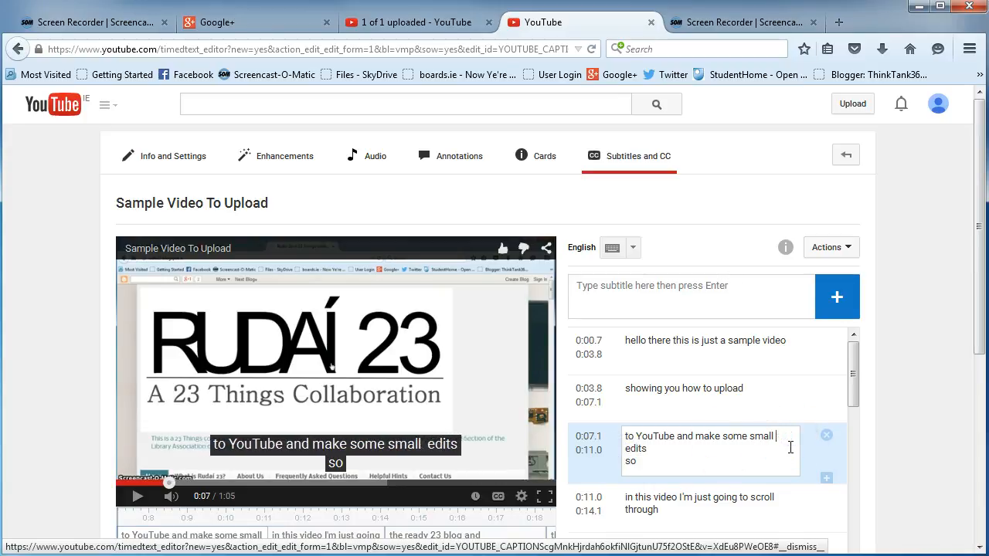
pyautogui.press('BackSpace')
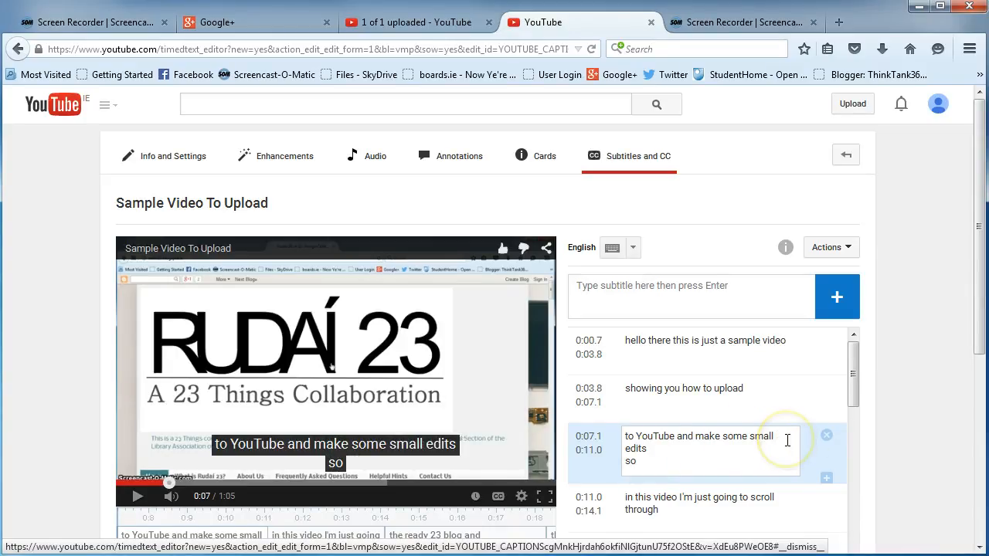
pyautogui.click(699, 454)
# Step: Correct the subtitle at 0:14.1 to read "the Rudai23 blog and"
pyautogui.scroll(-1, 688, 464)
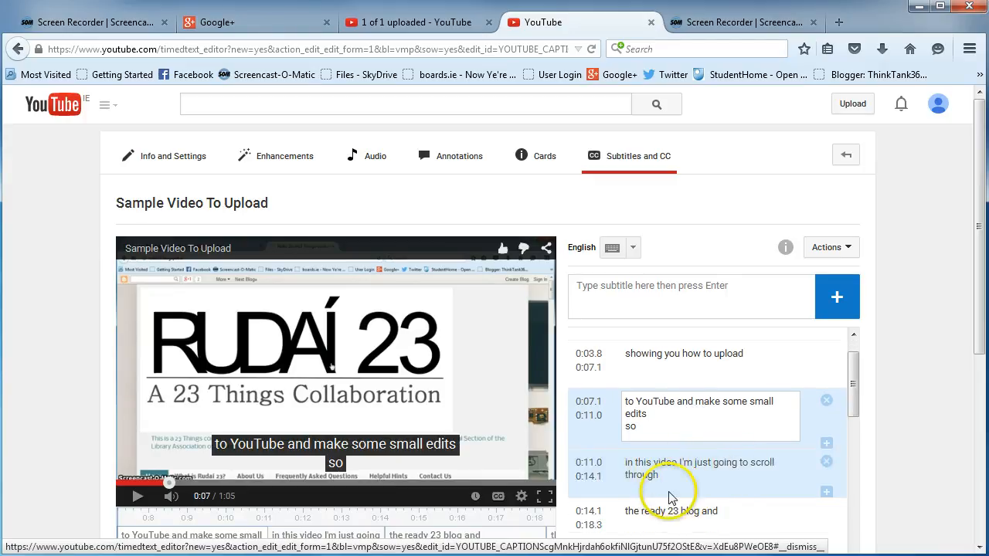
pyautogui.scroll(-1, 661, 477)
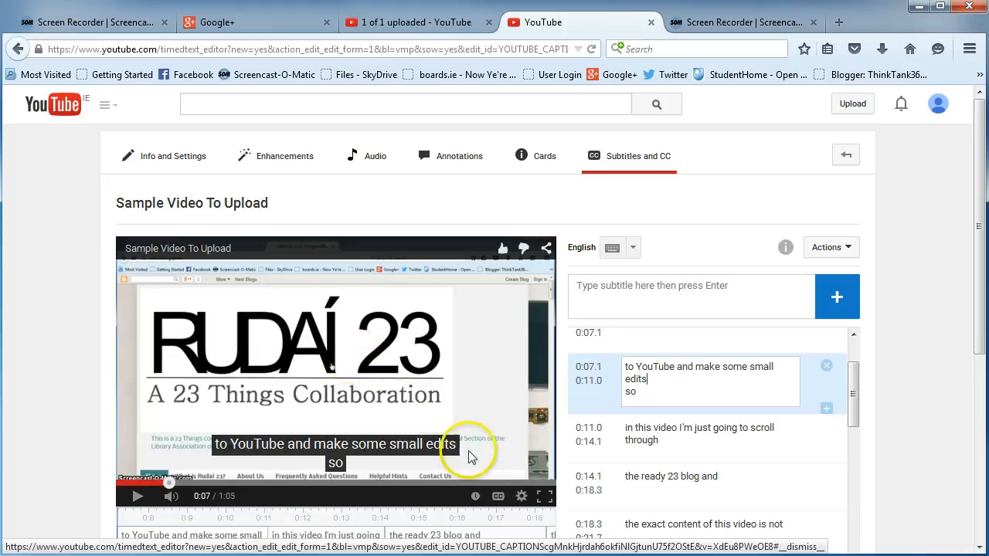
pyautogui.click(662, 477)
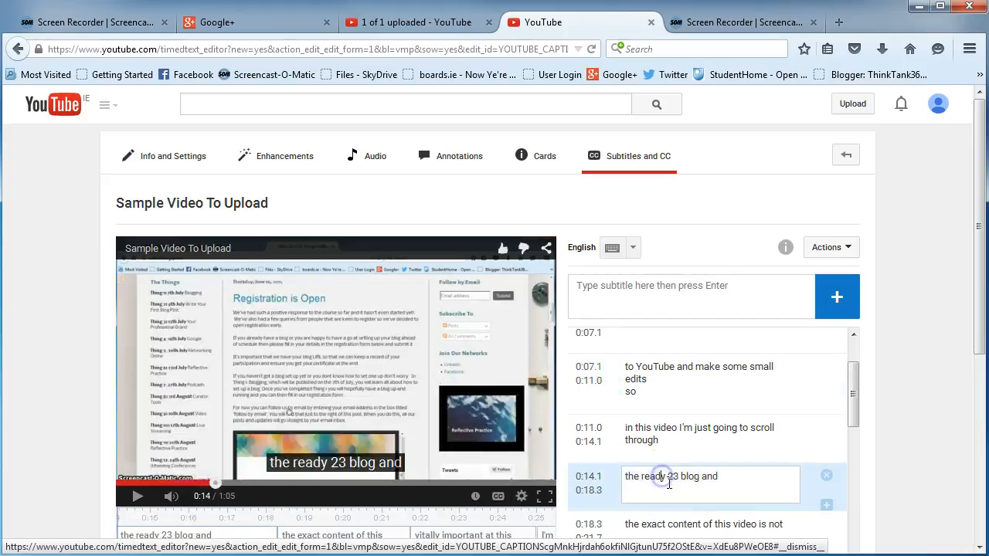
pyautogui.press('BackSpace')
pyautogui.press('BackSpace')
pyautogui.press('BackSpace')
pyautogui.press('BackSpace')
pyautogui.press('BackSpace')
pyautogui.press('BackSpace')
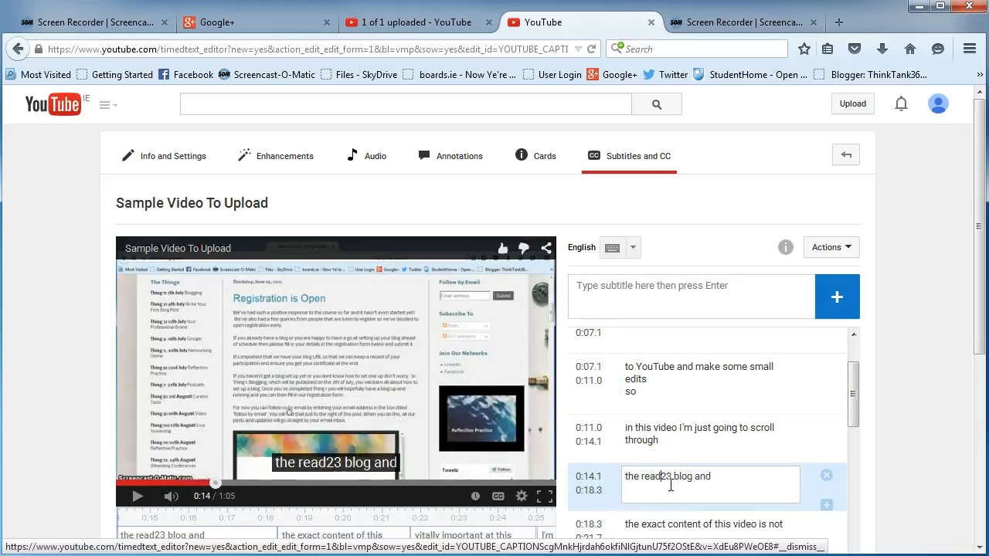
pyautogui.write('R')
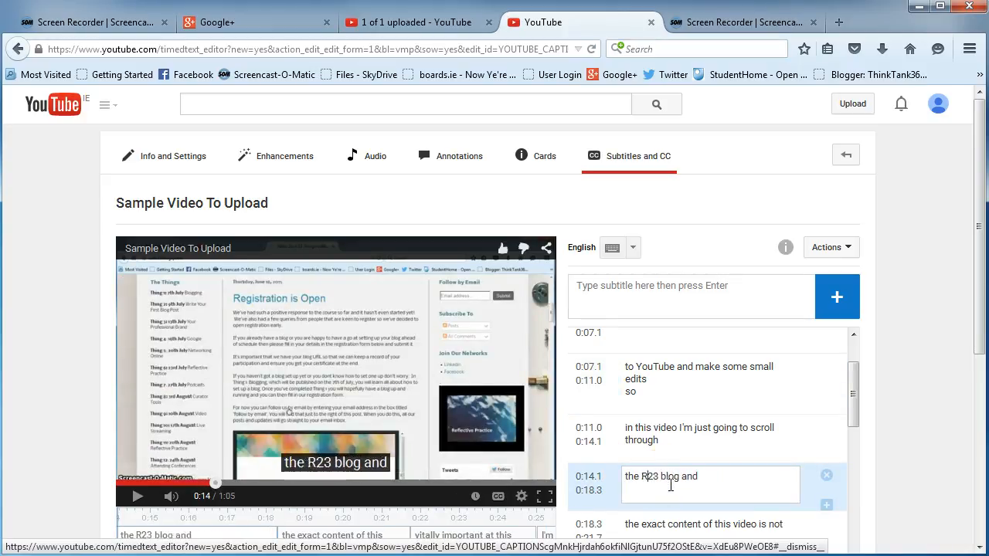
pyautogui.write('udai')
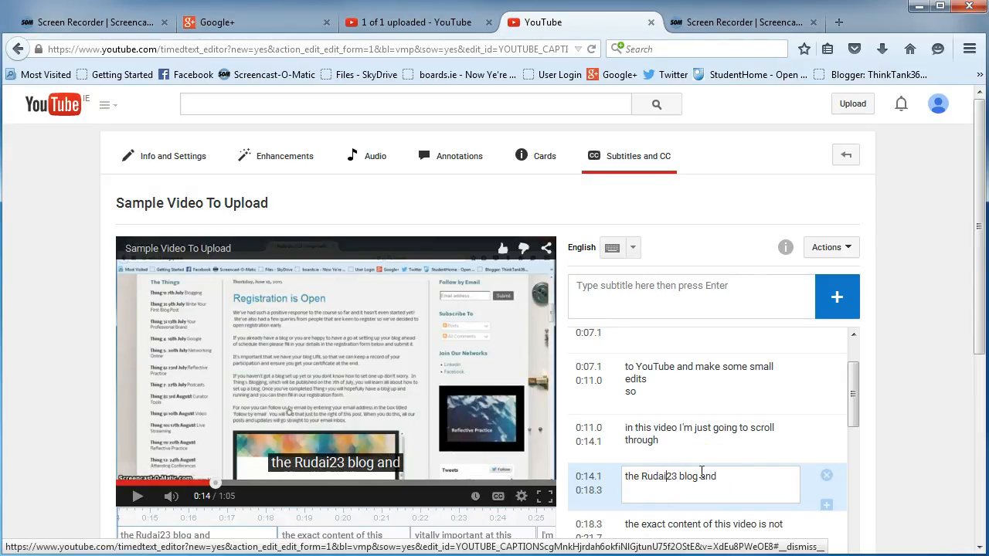
# Step: Review the remaining subtitle lines through to the end of the track and the options for publishing or discarding the edits
pyautogui.scroll(-2, 702, 471)
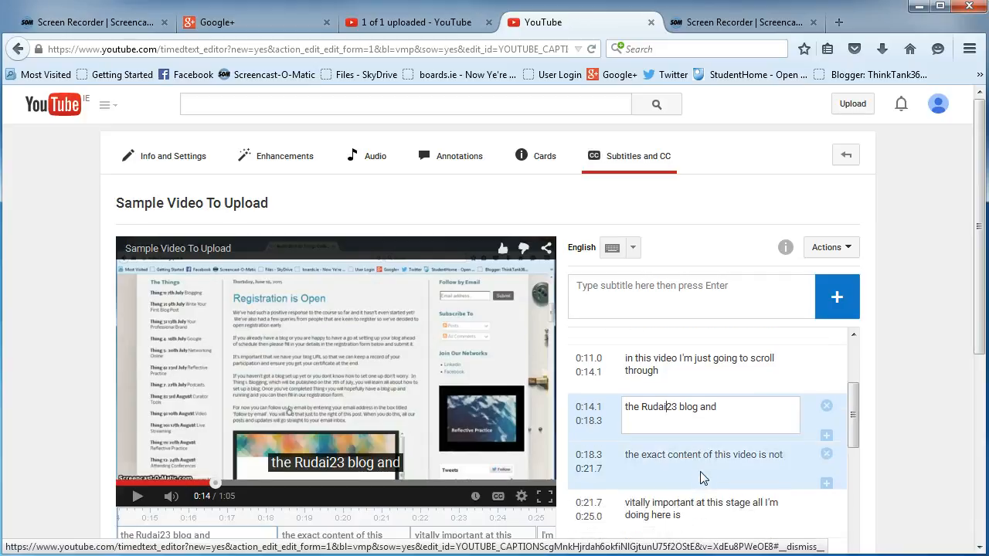
pyautogui.scroll(-1, 703, 477)
pyautogui.scroll(-2, 691, 471)
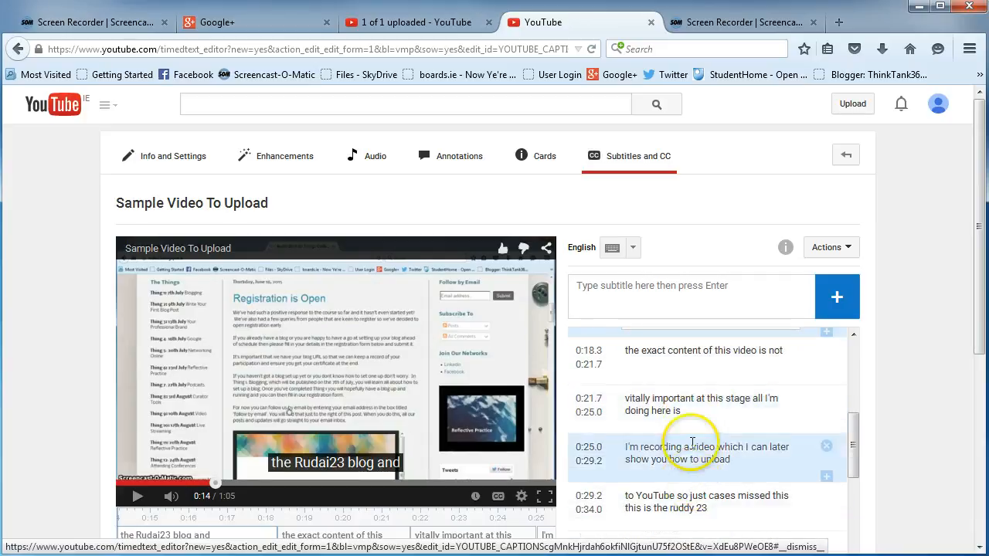
pyautogui.scroll(-5, 692, 443)
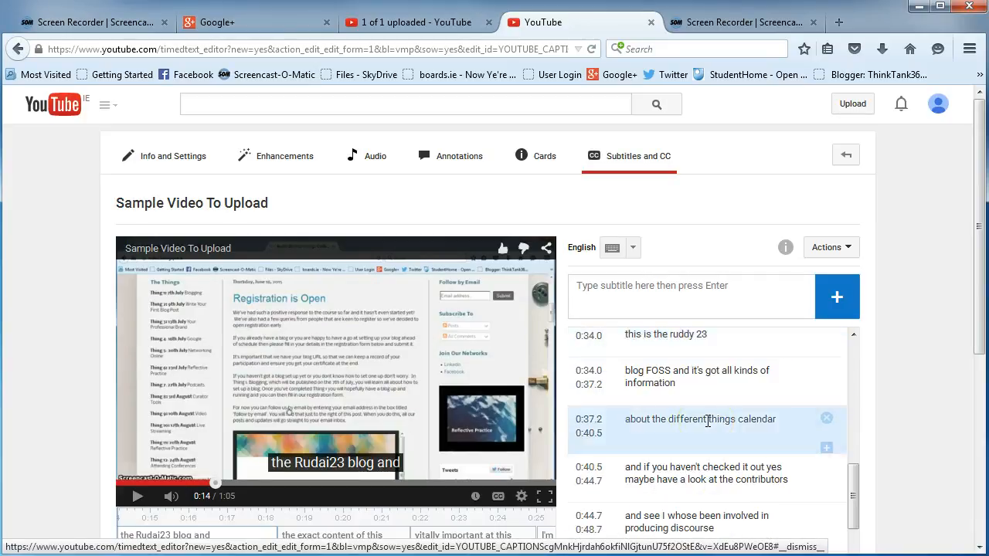
pyautogui.scroll(-5, 708, 421)
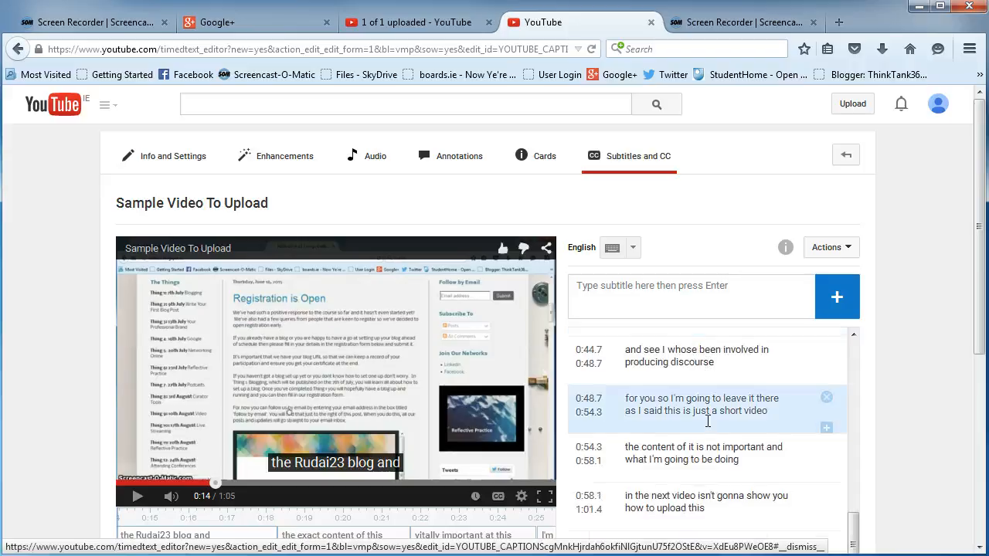
pyautogui.scroll(-6, 708, 425)
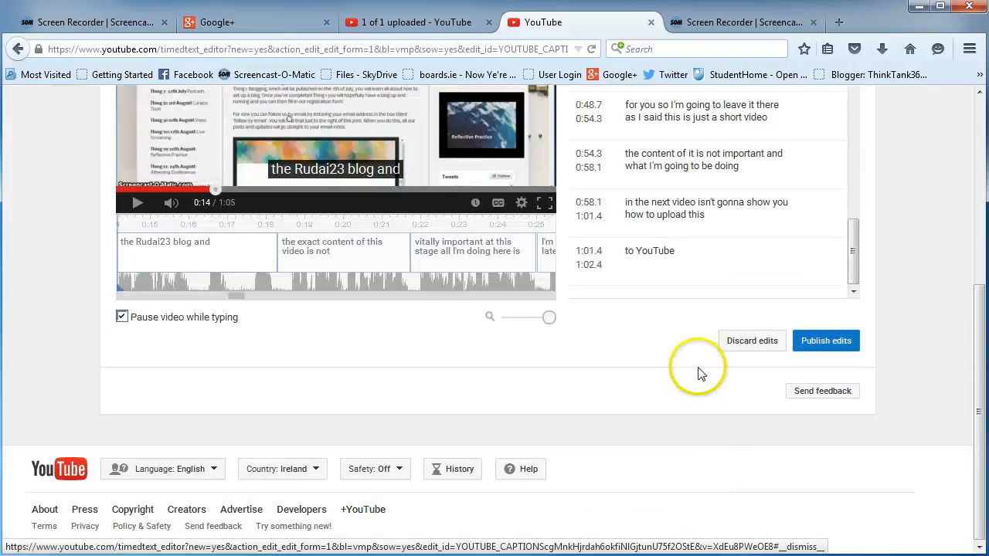
pyautogui.scroll(4, 669, 331)
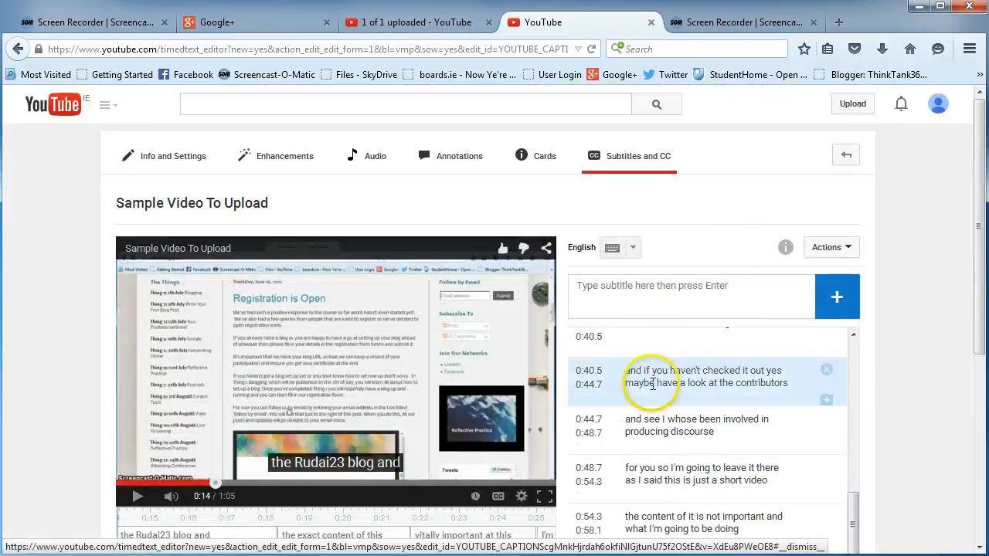
# Step: Publish the corrected English subtitle edits for Sample Video To Upload and check the resulting list of subtitle tracks
pyautogui.scroll(-1, 669, 479)
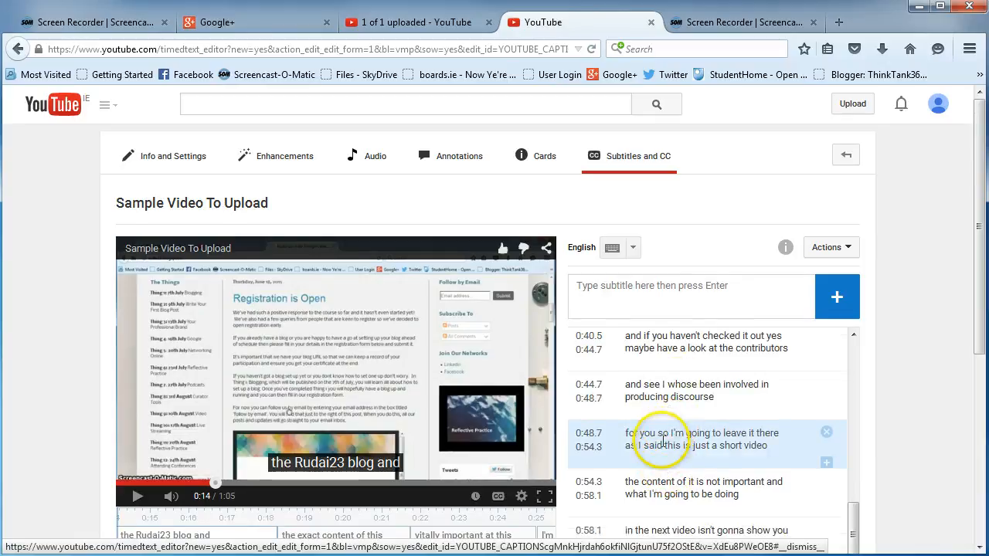
pyautogui.scroll(-2, 631, 384)
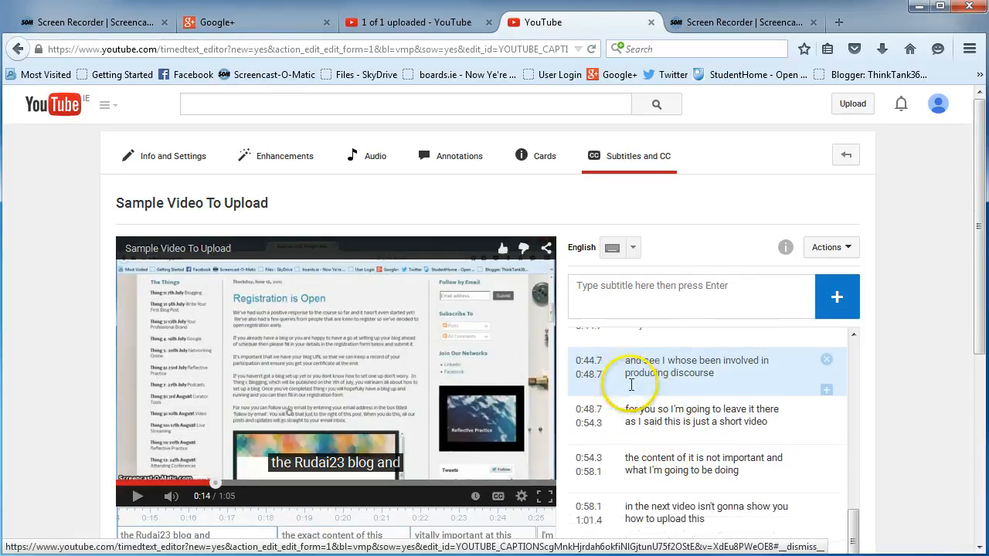
pyautogui.scroll(-2, 420, 315)
pyautogui.scroll(-3, 114, 390)
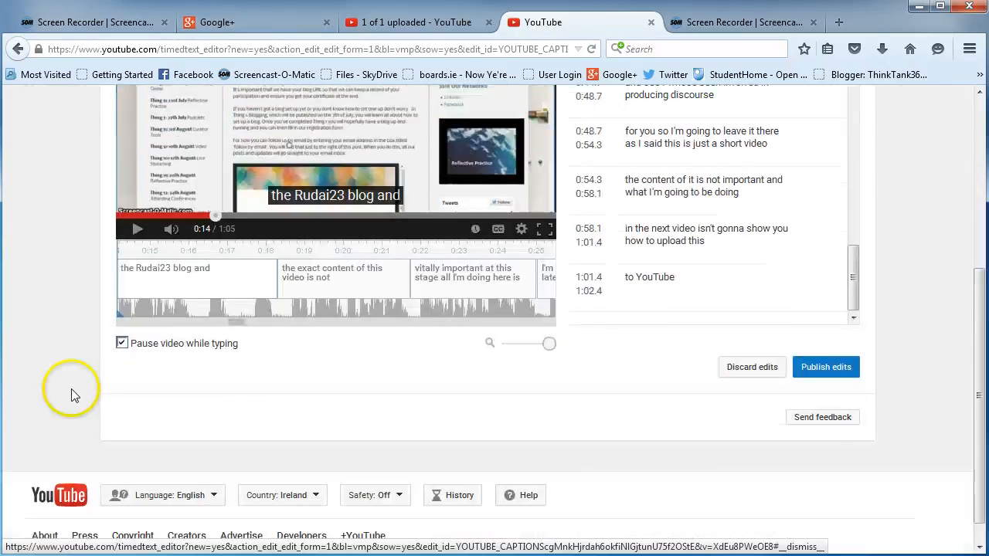
pyautogui.click(826, 346)
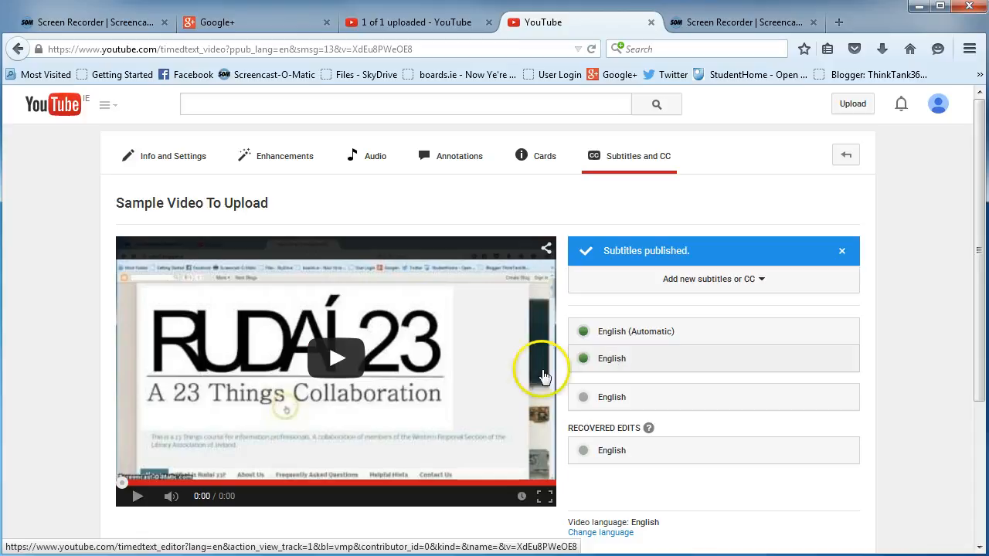
pyautogui.scroll(-4, 88, 353)
pyautogui.scroll(3, 83, 358)
pyautogui.scroll(1, 84, 356)
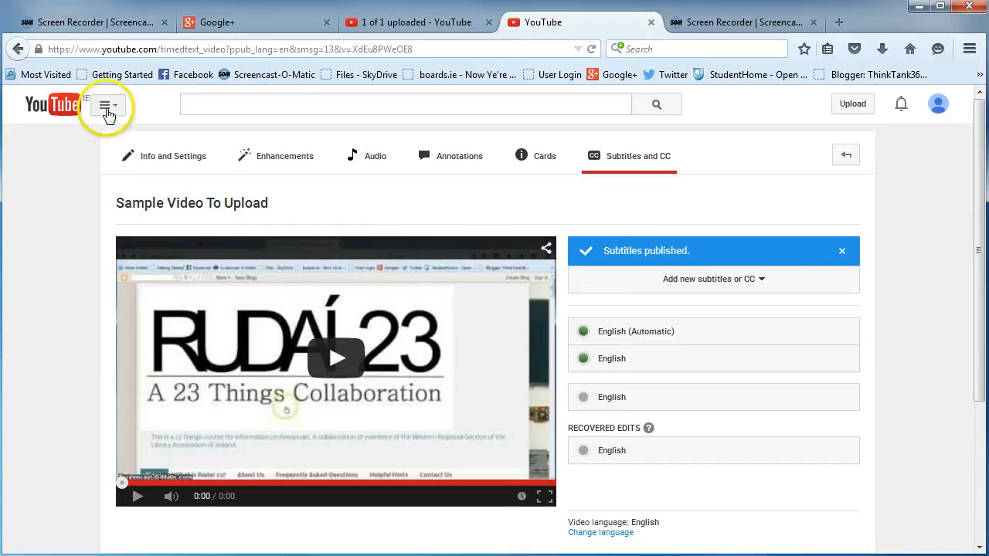
# Step: Return to the YouTube home page, open the account's own channel and locate the uploaded sample video in its activity feed
pyautogui.click(53, 112)
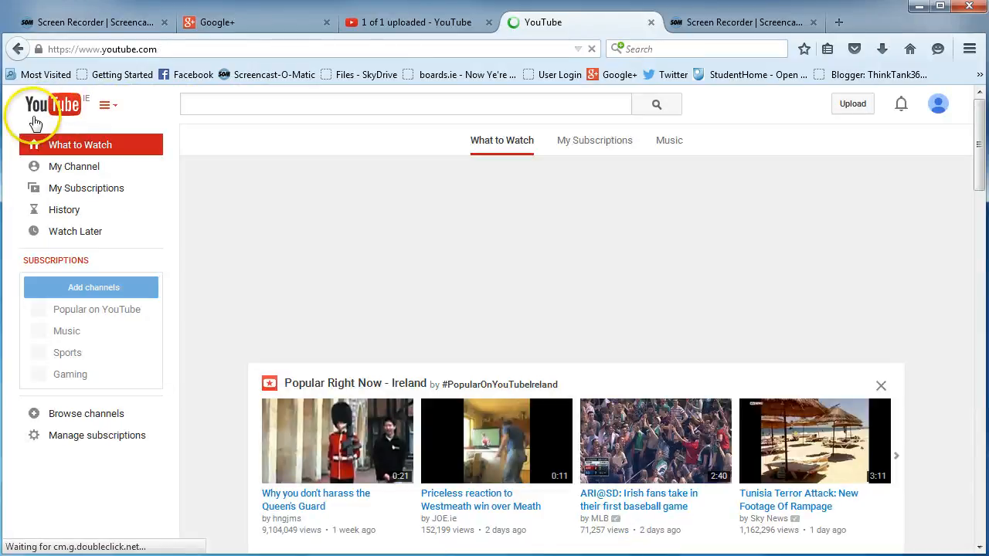
pyautogui.click(70, 174)
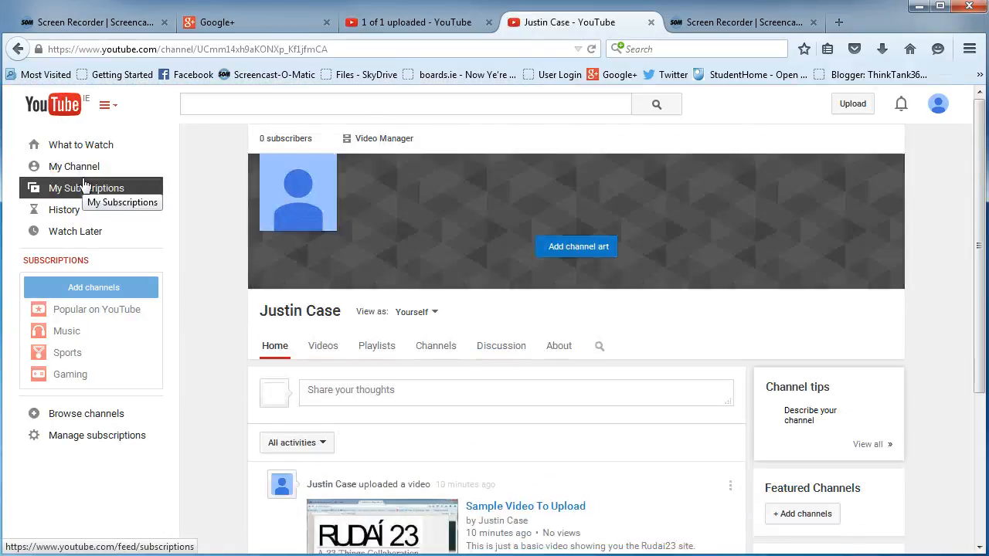
pyautogui.scroll(-3, 259, 376)
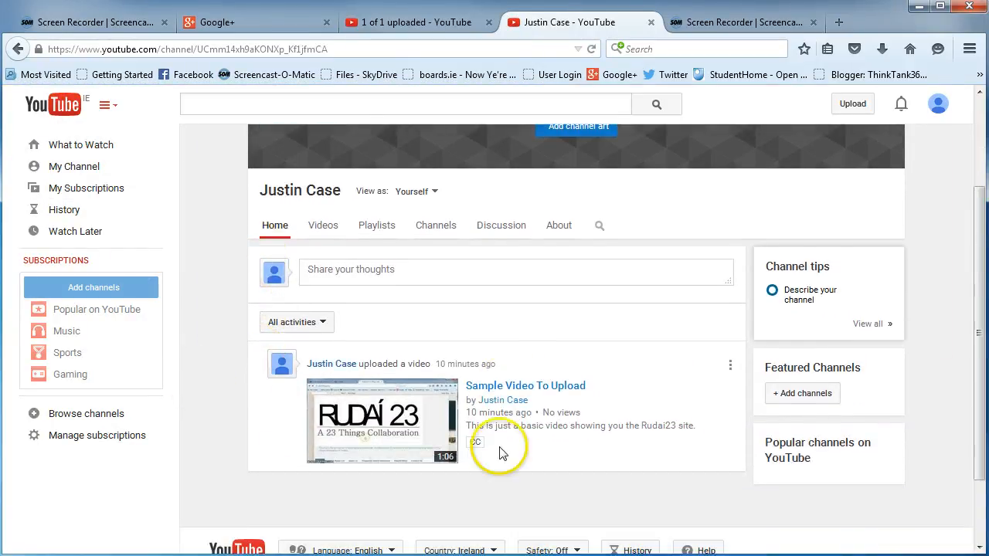
pyautogui.scroll(-2, 400, 423)
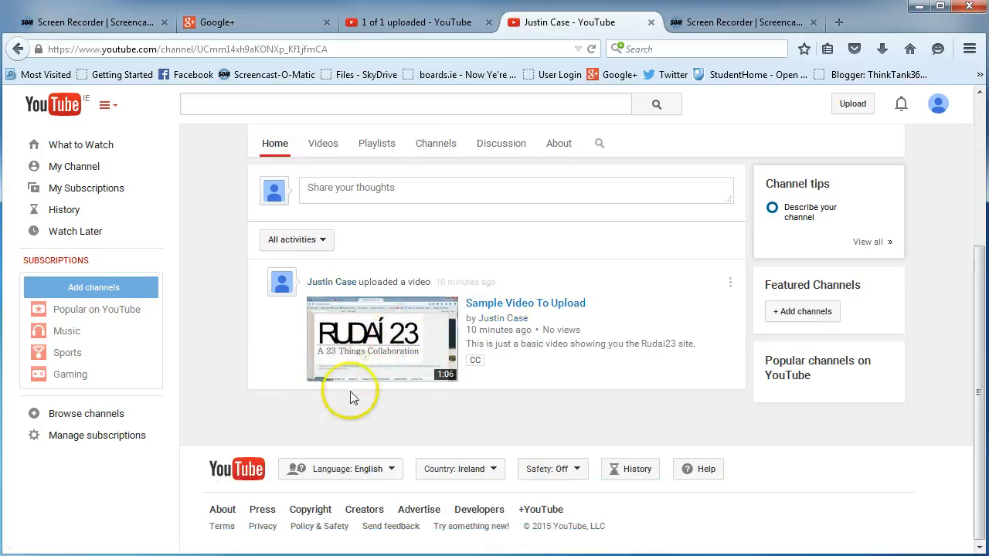
# Step: Play Sample Video To Upload from the channel with subtitles turned on, and pause it after checking the captions
pyautogui.click(411, 357)
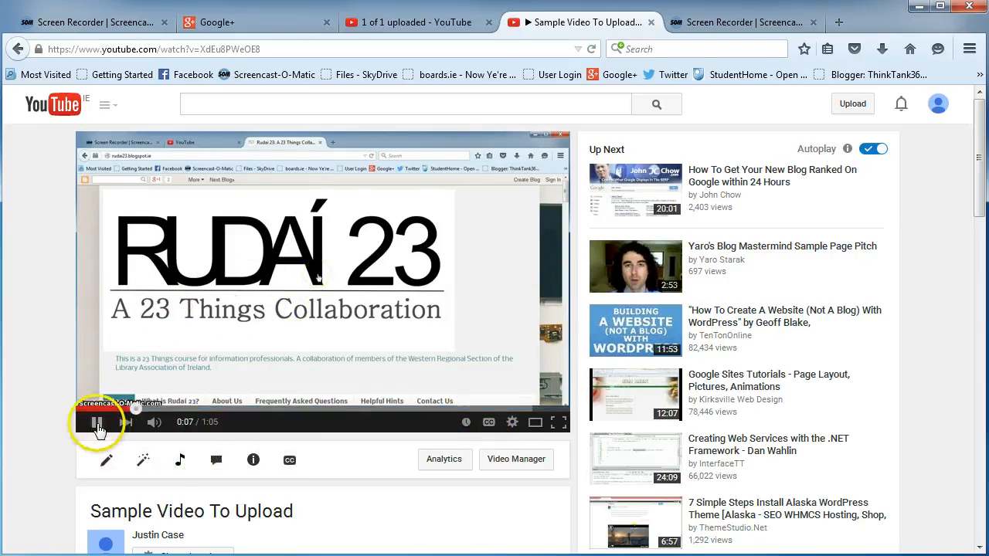
pyautogui.click(489, 423)
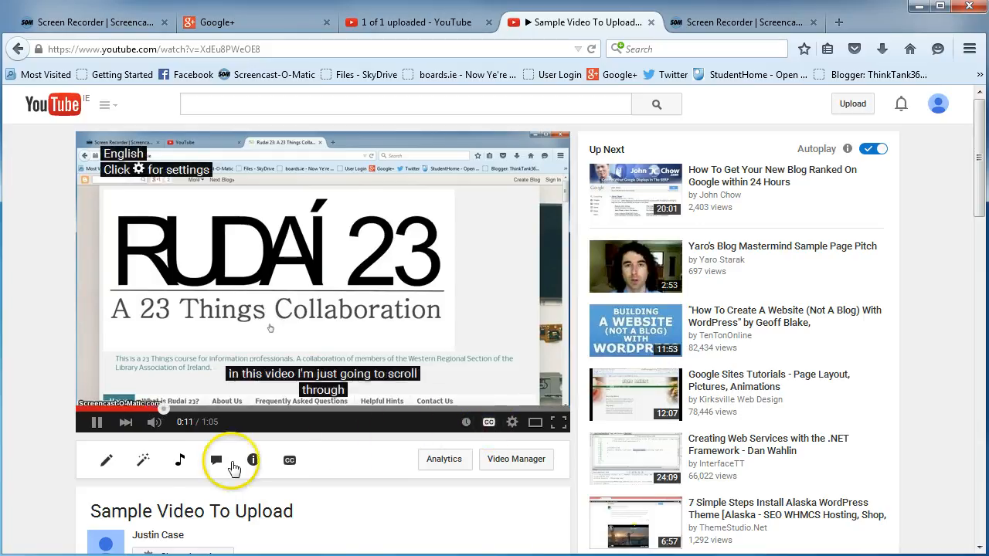
pyautogui.click(98, 424)
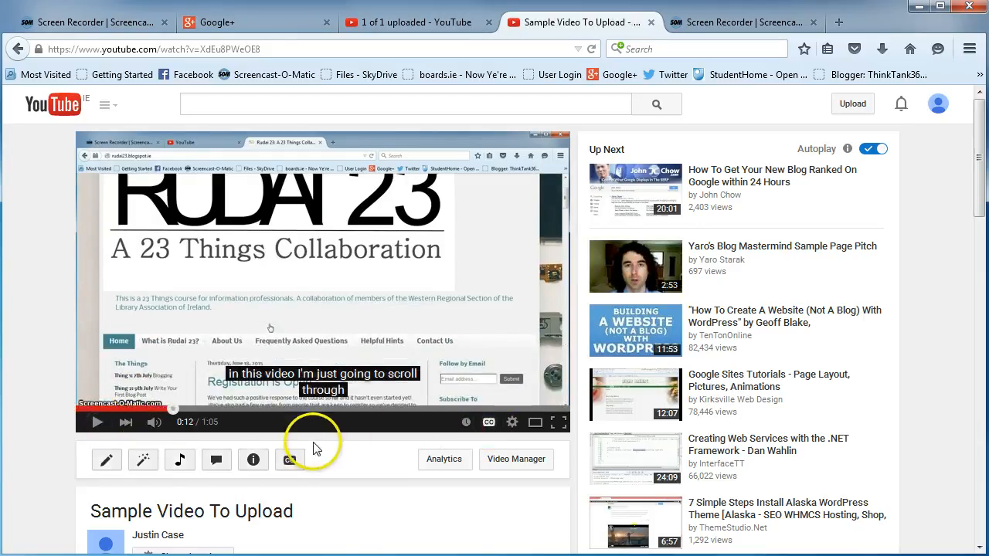